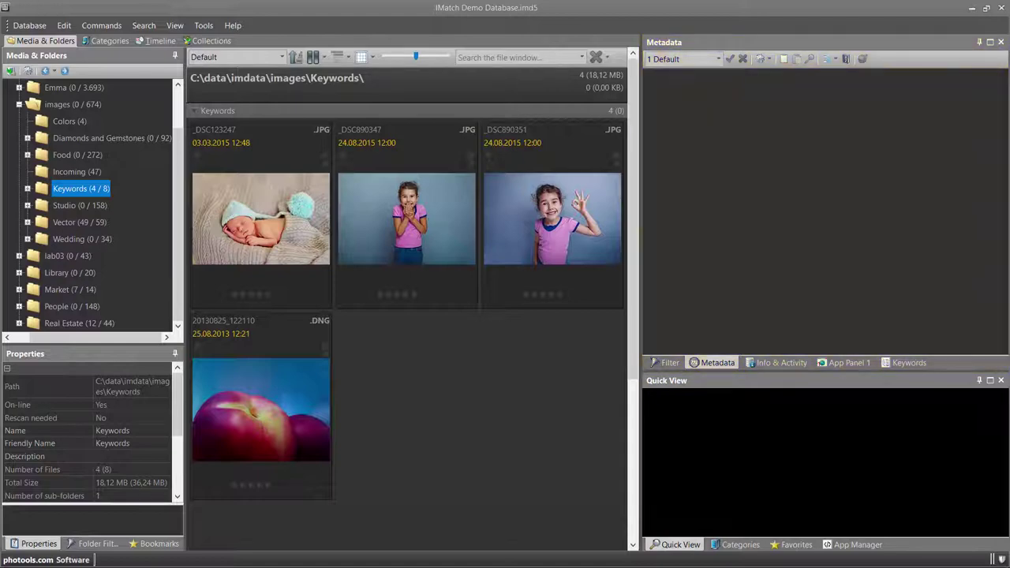
Show photo _DSC890351's metadata (1/200 f/8.0, ISO 100) in the Metadata panel
click(552, 218)
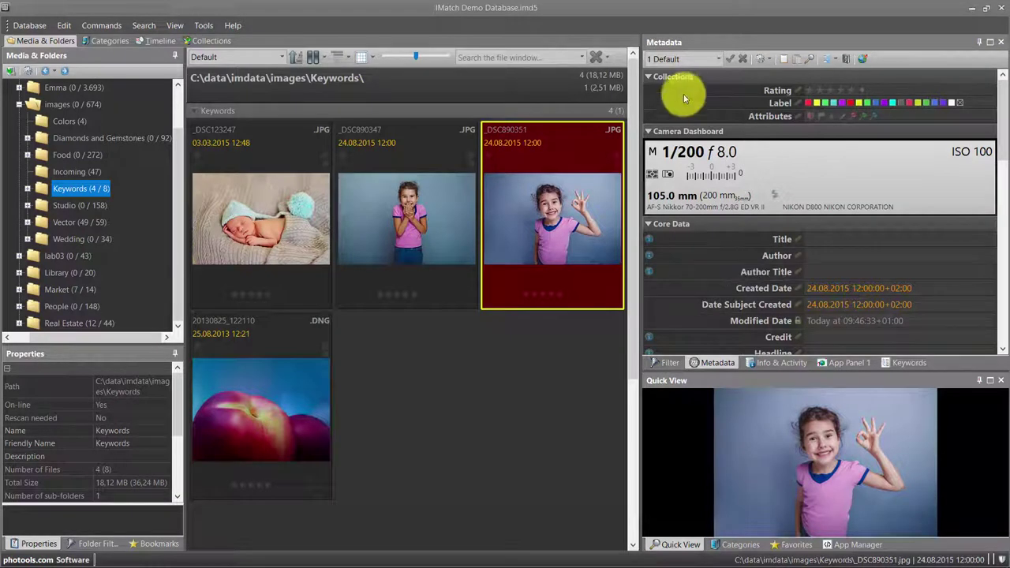
click(677, 60)
click(677, 60)
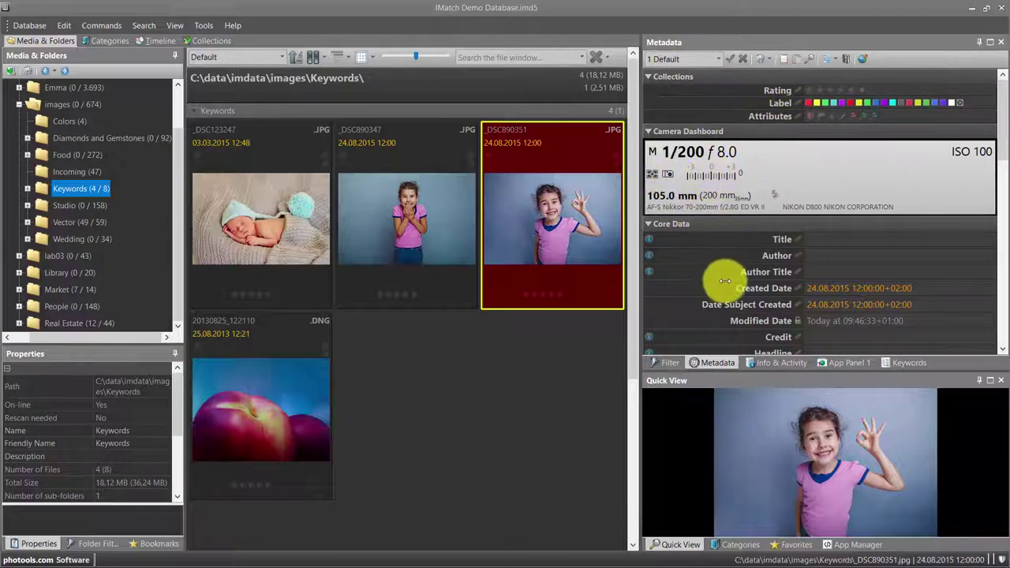
scroll(726, 281, down, 4)
scroll(734, 276, down, 4)
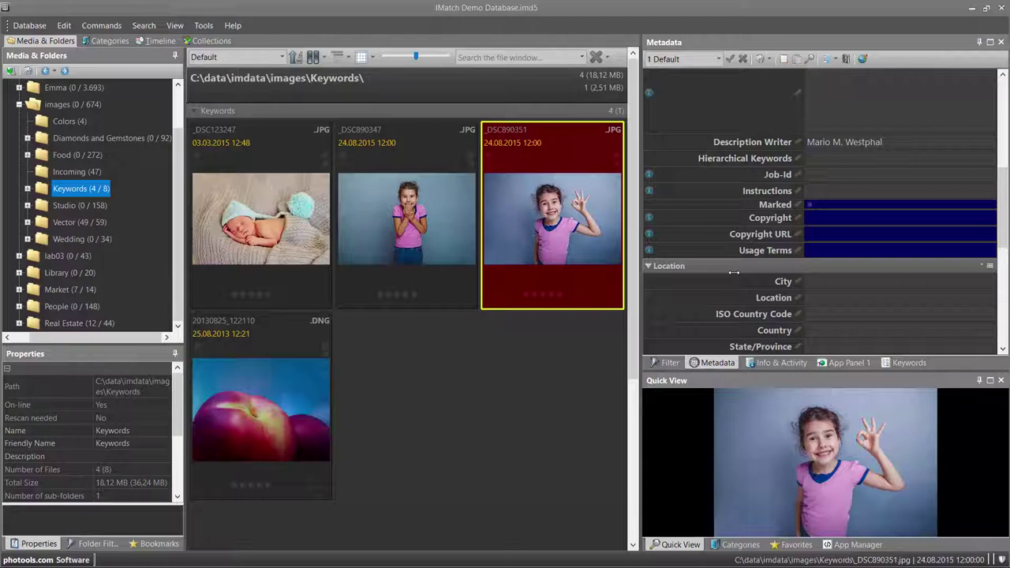
scroll(735, 272, down, 1)
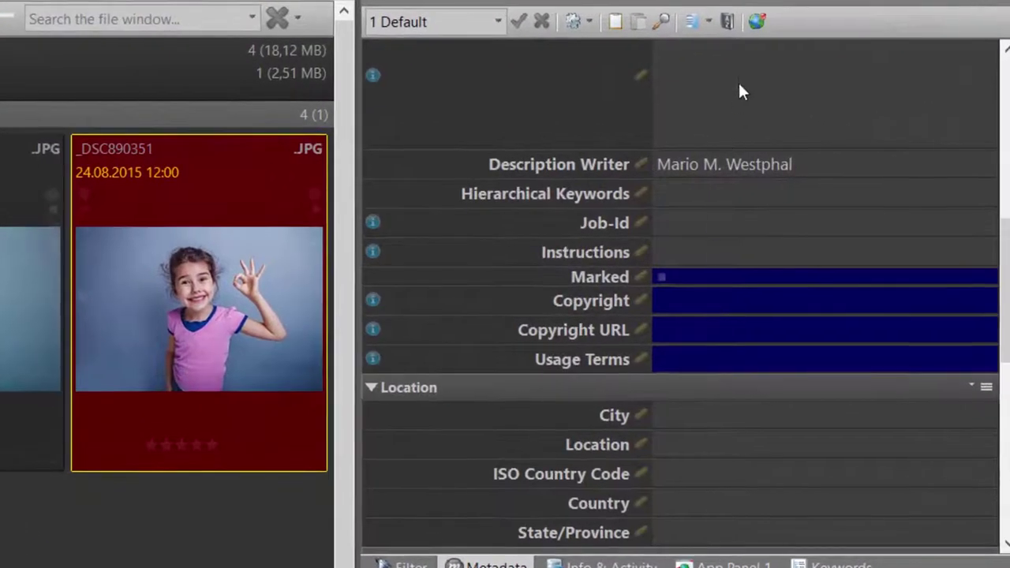
scroll(740, 95, down, 6)
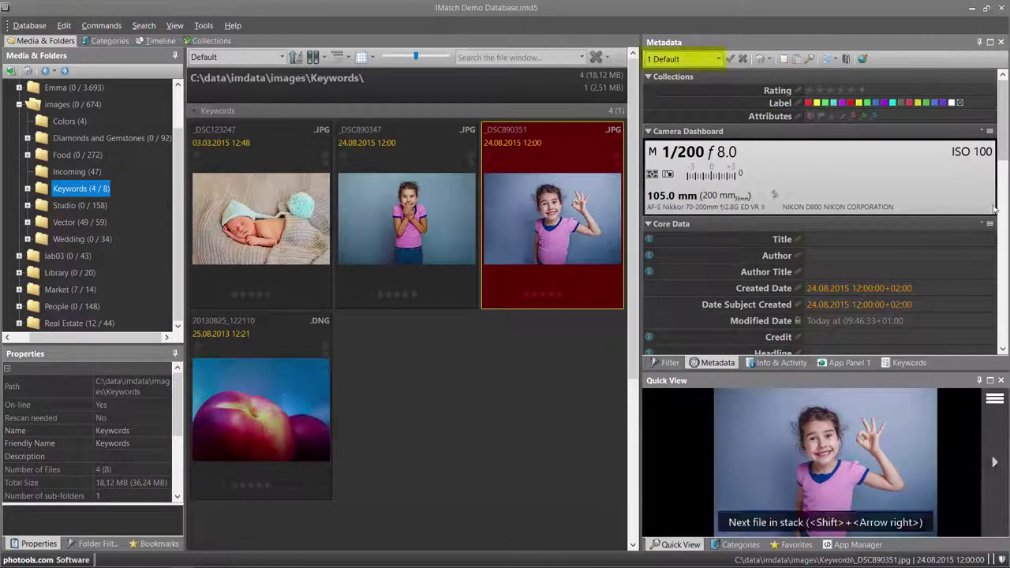
click(718, 59)
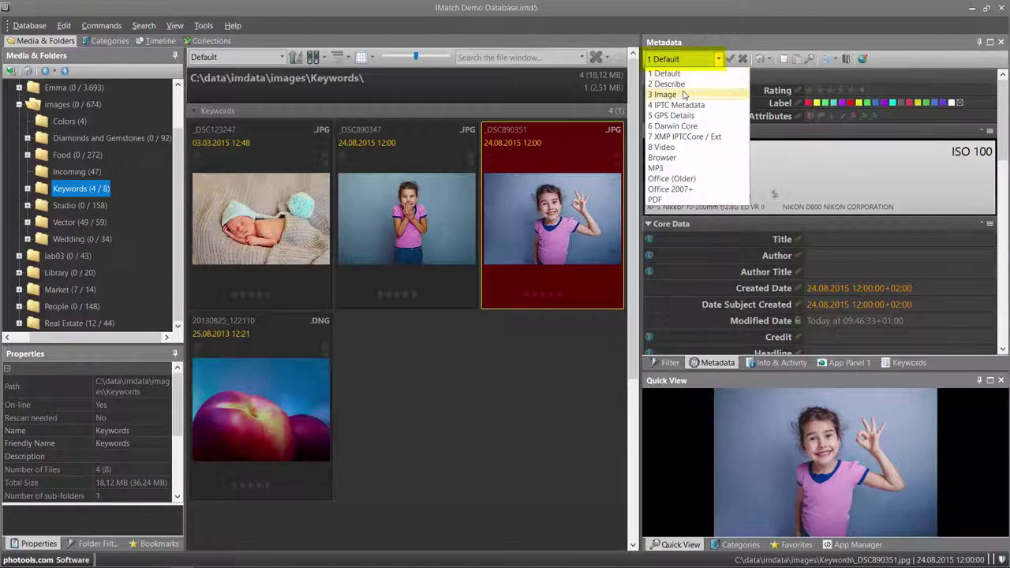
click(682, 94)
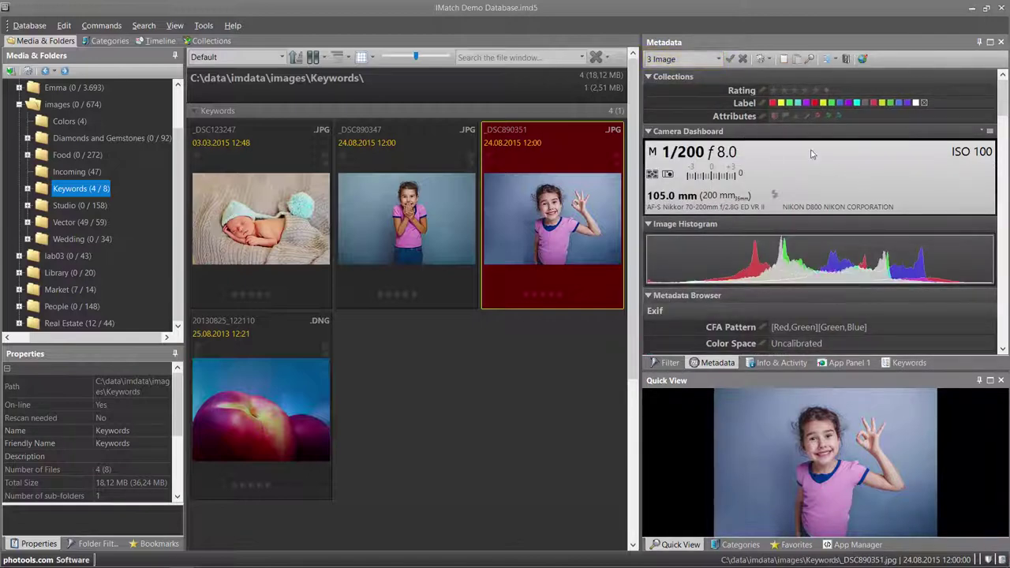
scroll(809, 175, down, 3)
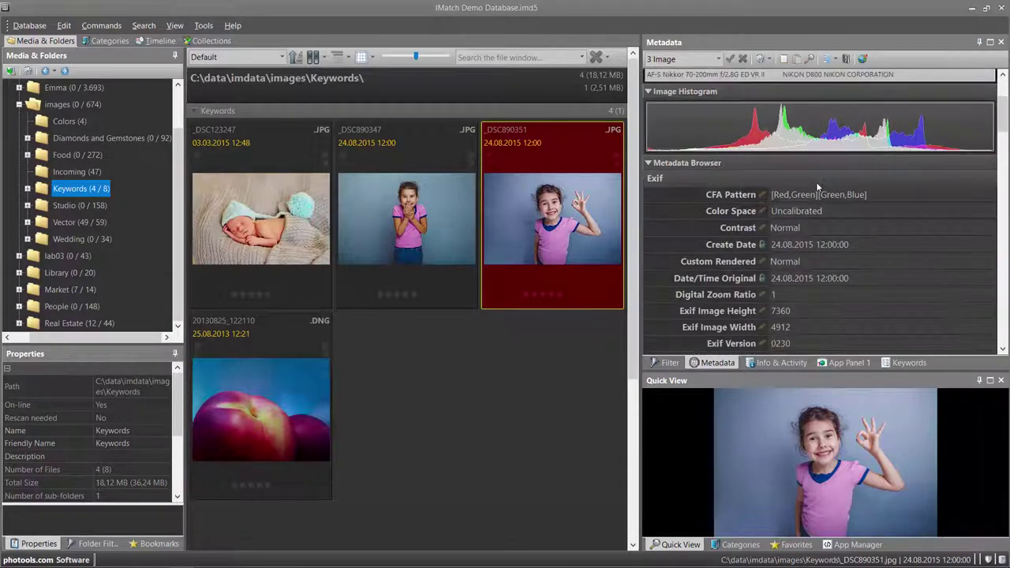
scroll(834, 212, down, 15)
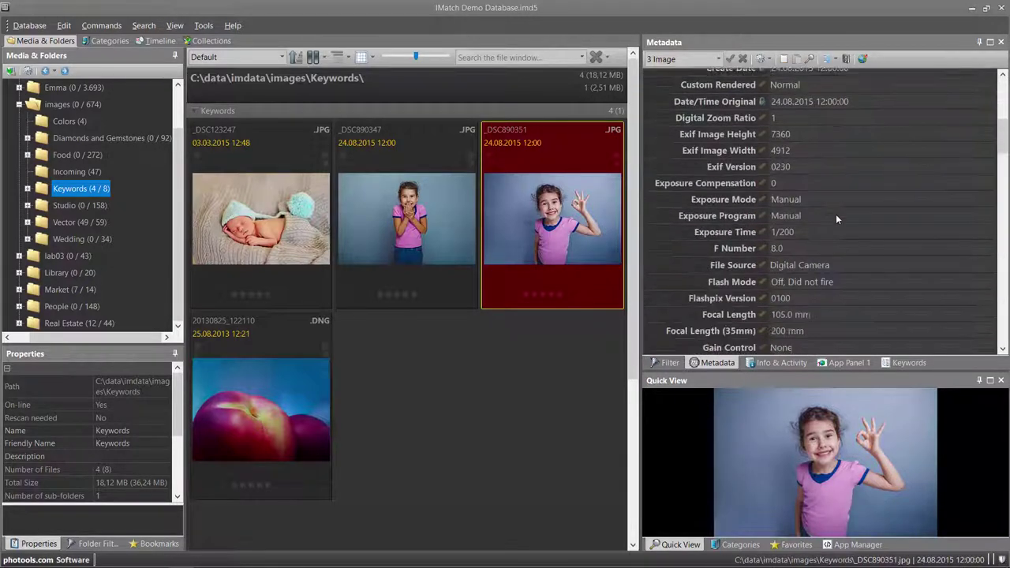
scroll(837, 218, down, 9)
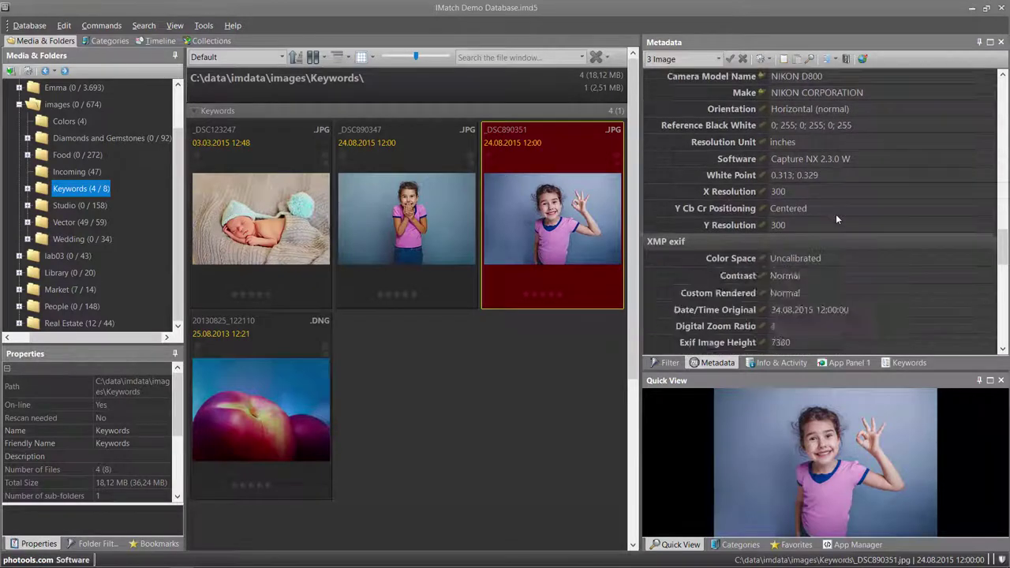
scroll(838, 219, down, 9)
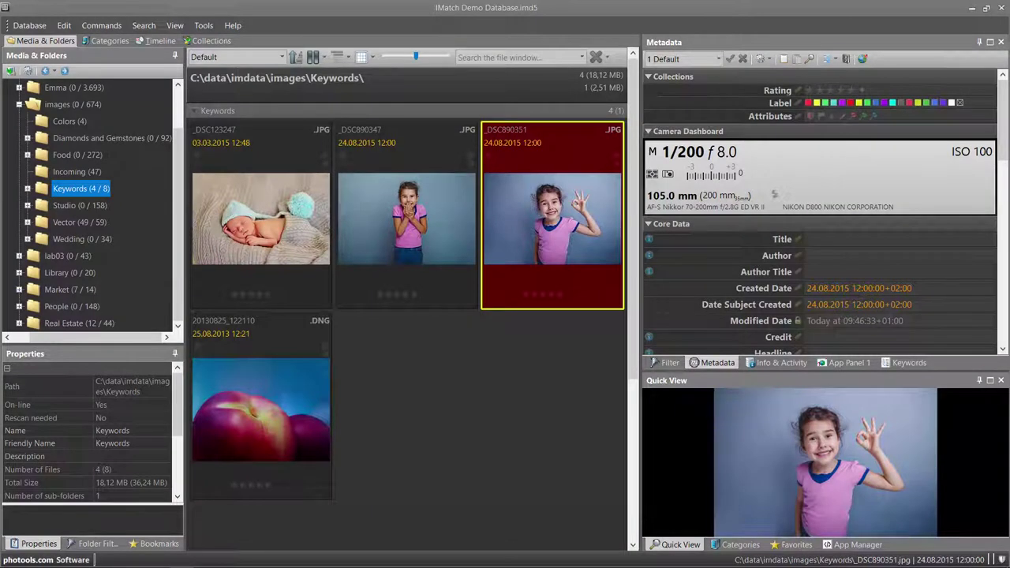
Select the sleeping baby photo _DSC123247 and switch the Metadata panel to the 2 Describe layout
click(278, 273)
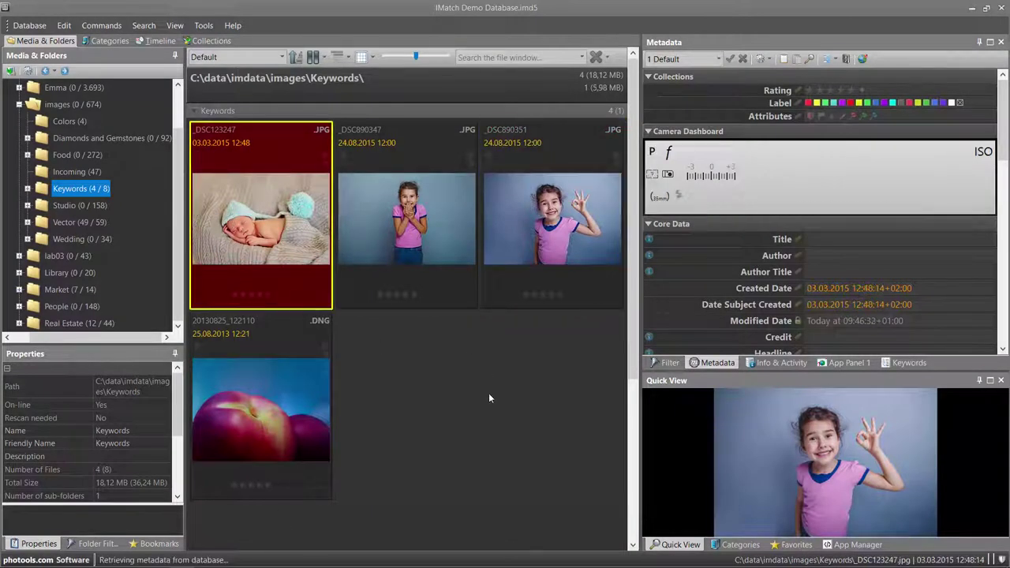
click(684, 62)
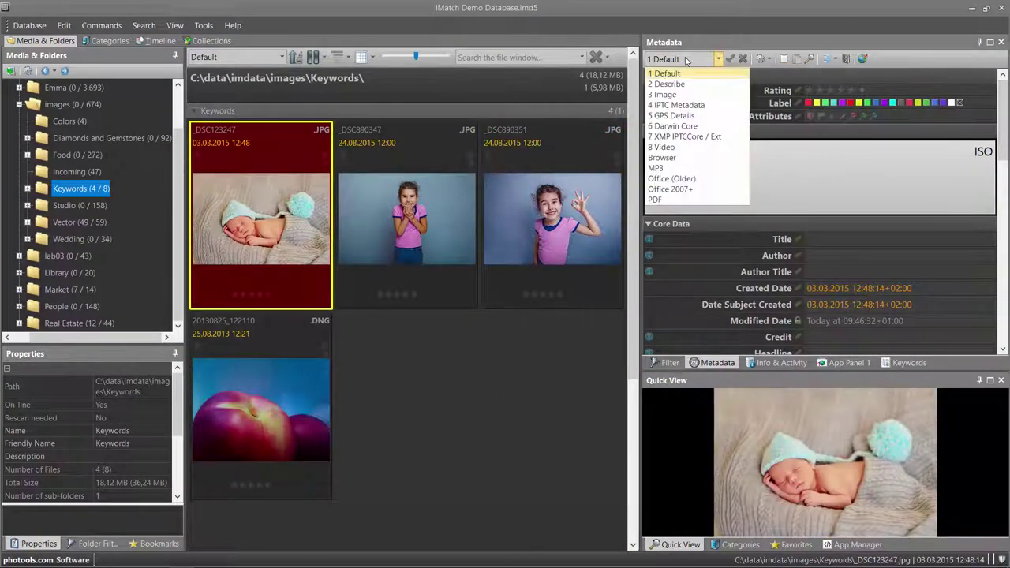
click(671, 86)
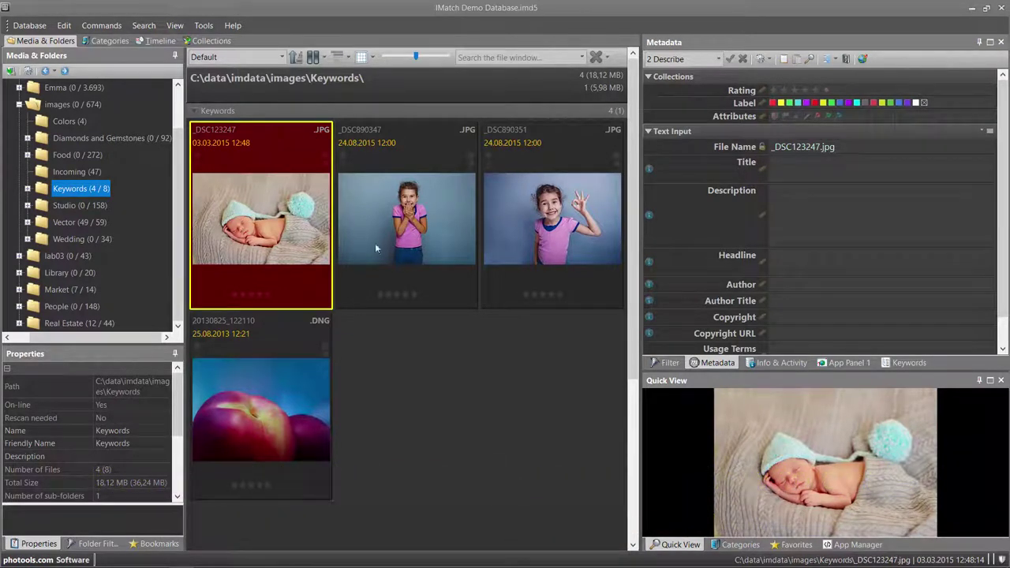
Enter title 'Baby Jason', description 'Baby Jason sleeping in a wicker basket.' and headline 'Baby Jason Portrait'
click(823, 172)
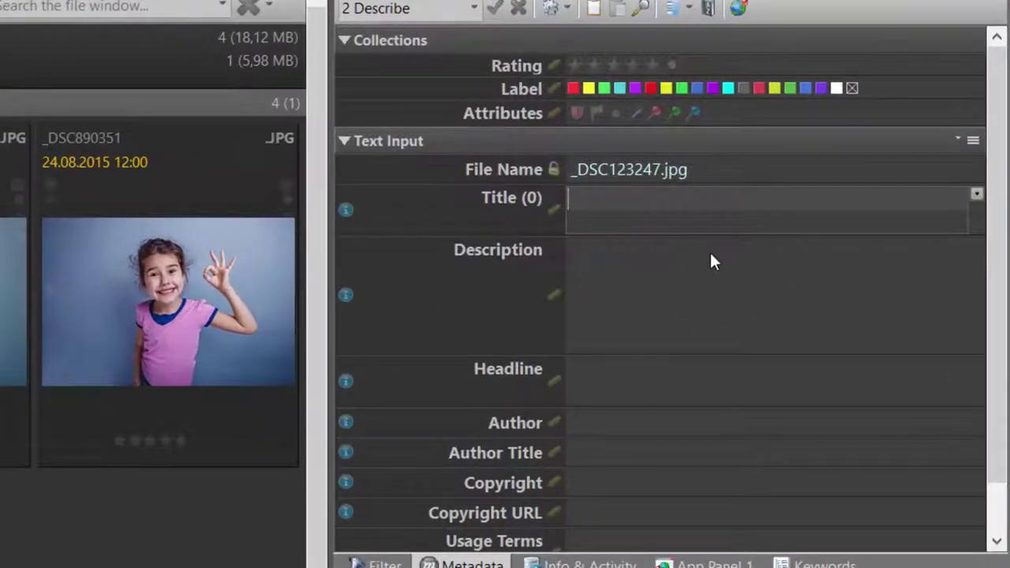
text(Jason)
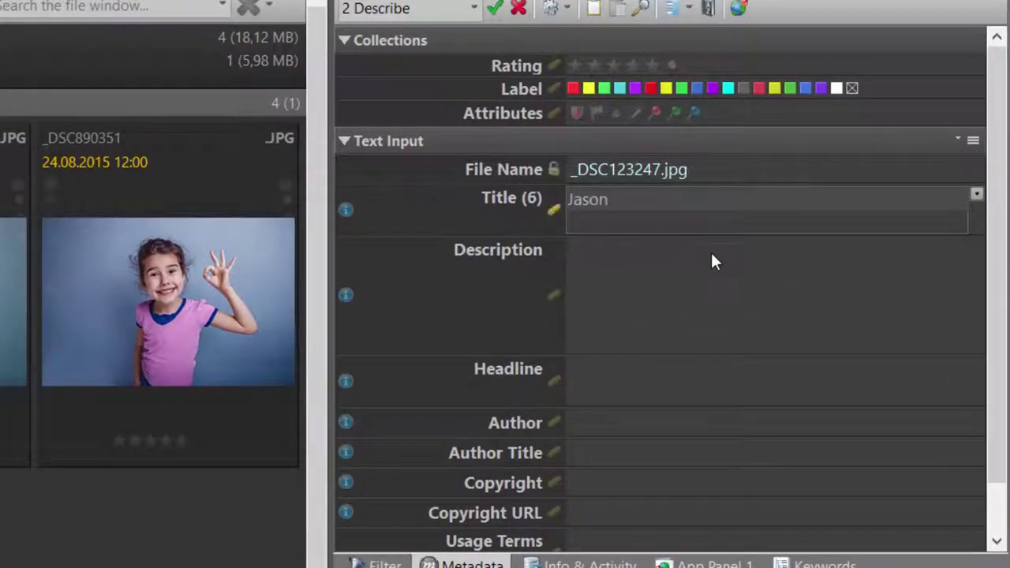
key(BackSpace)
key(BackSpace)
key(BackSpace)
key(BackSpace)
key(BackSpace)
key(BackSpace)
text(Baby Jason)
key(Tab)
text(Baby Jason s)
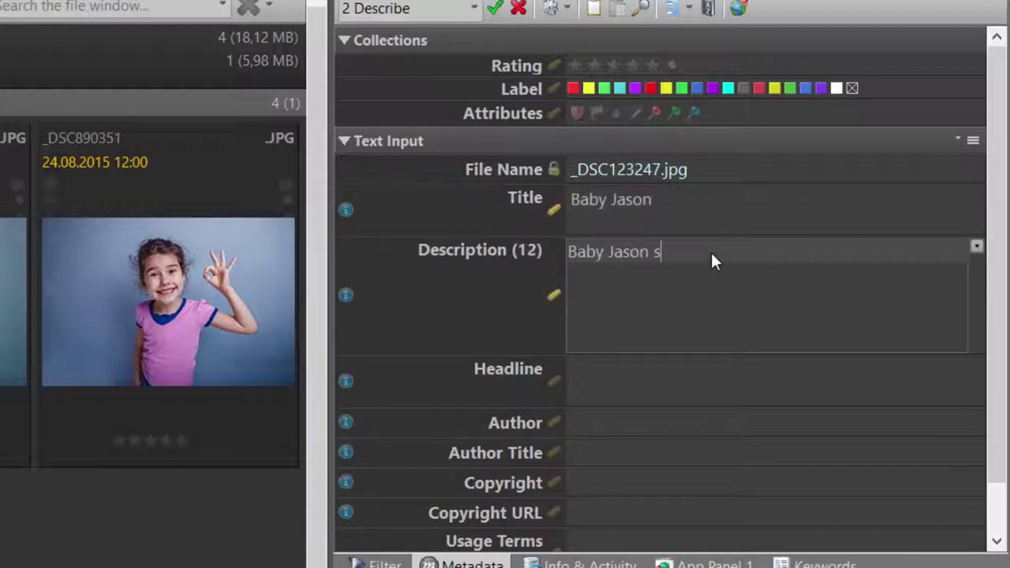
text(leeping in a wicker basket.)
key(Tab)
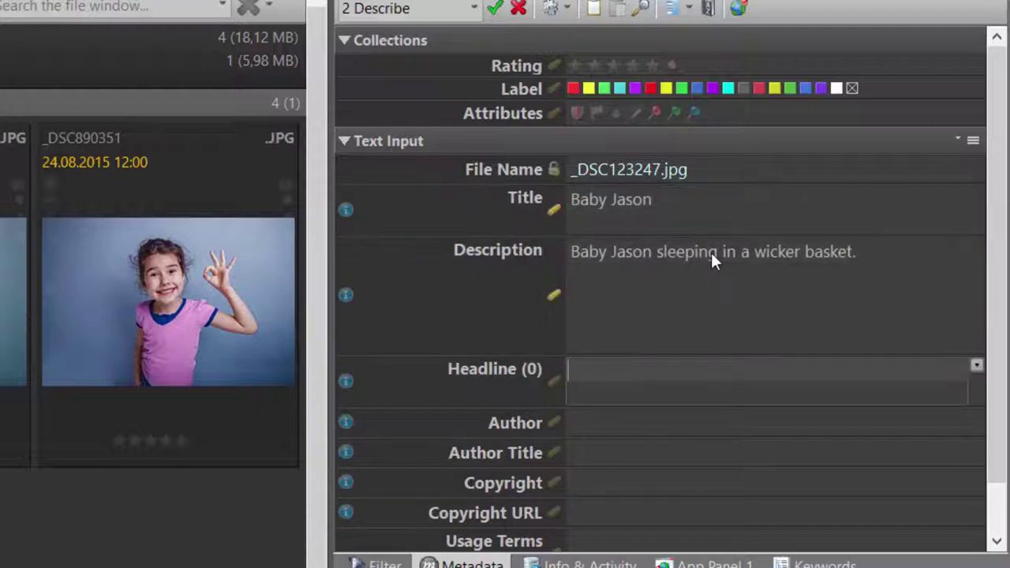
text(Baby Jason Portrait)
key(Tab)
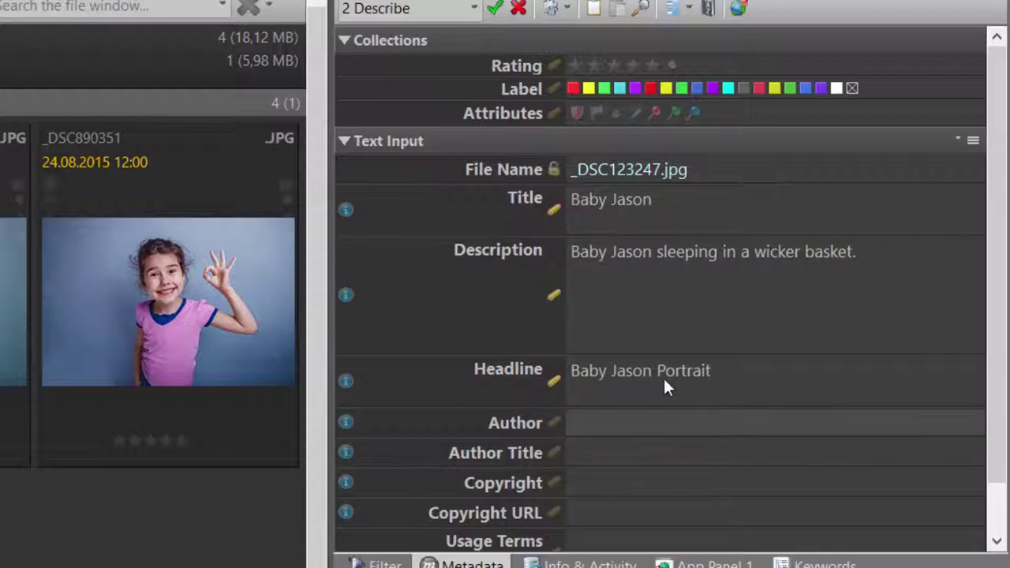
Revert the headline, then re-enter it as 'Baby Jason Portrait.' with a full stop
click(555, 381)
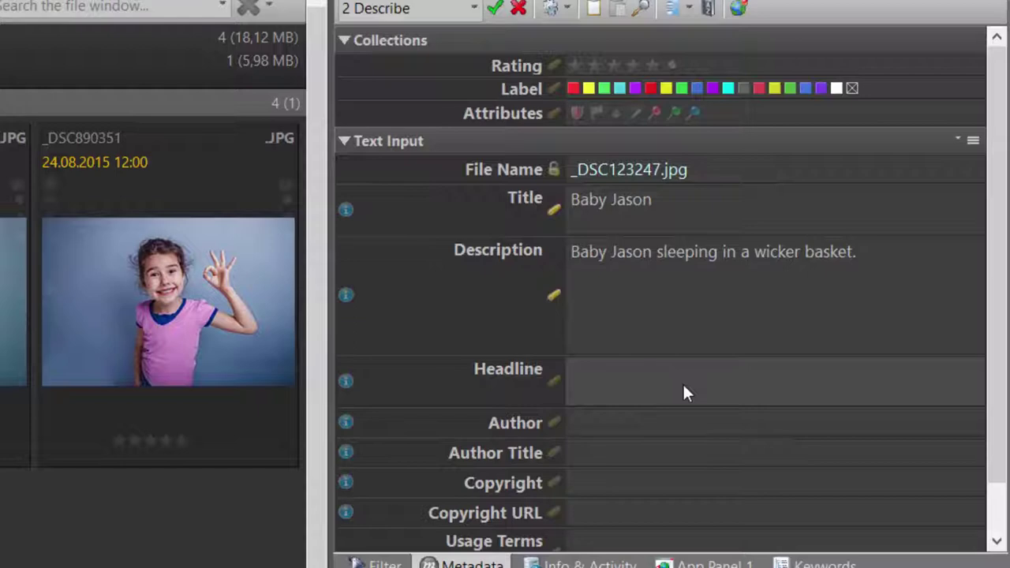
click(686, 387)
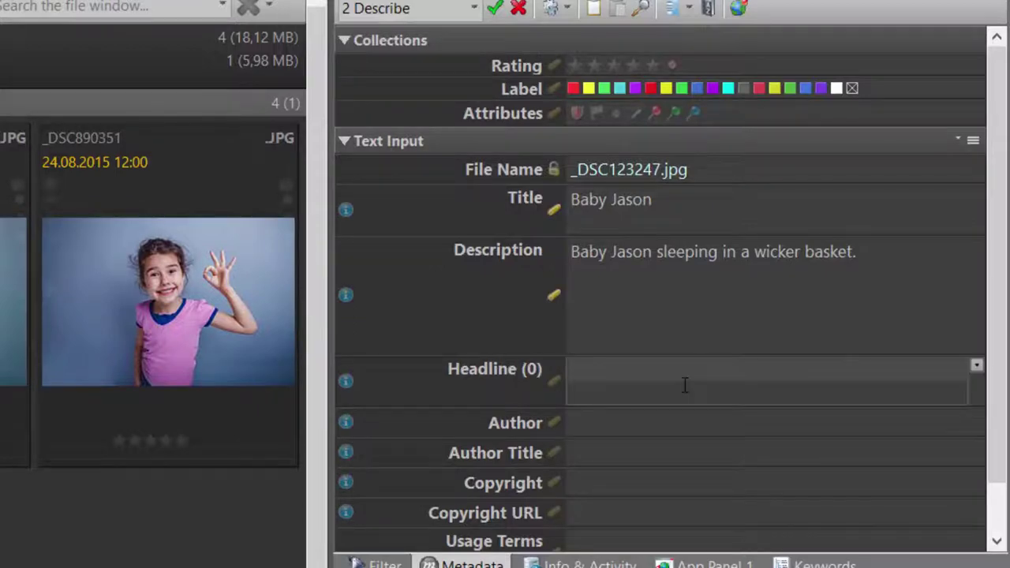
text(Baby Jason Portrait.)
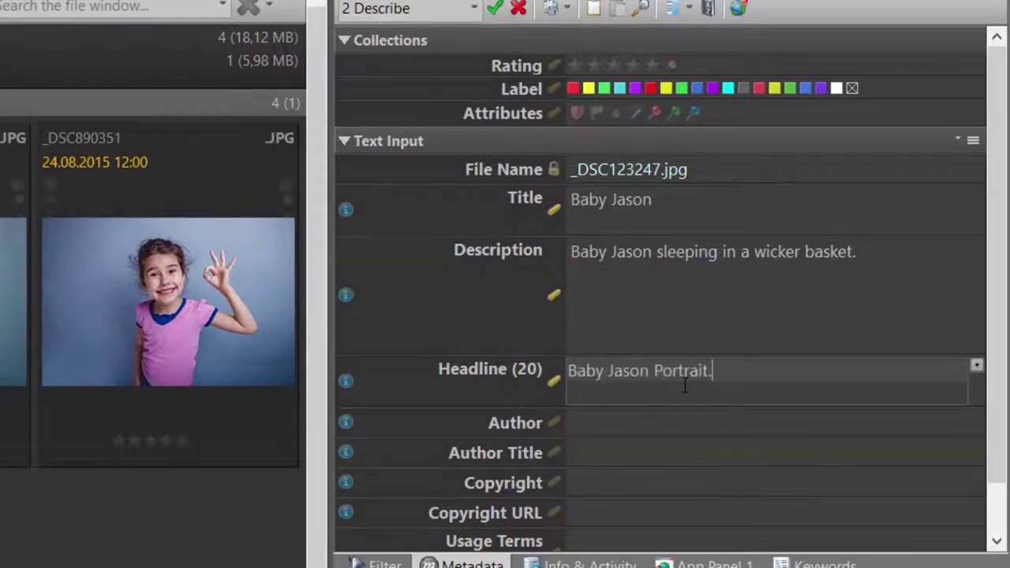
click(448, 395)
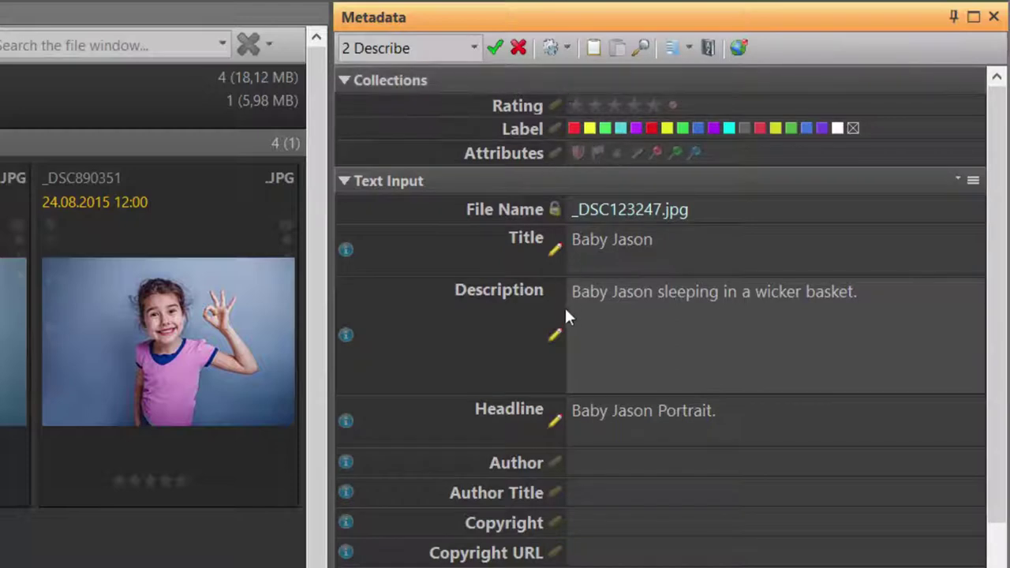
click(494, 52)
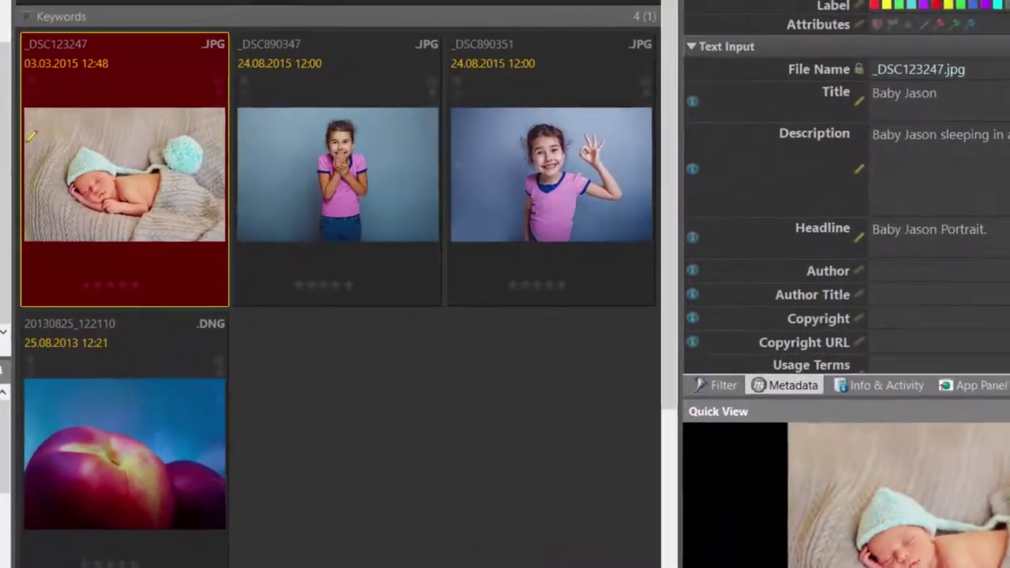
click(32, 135)
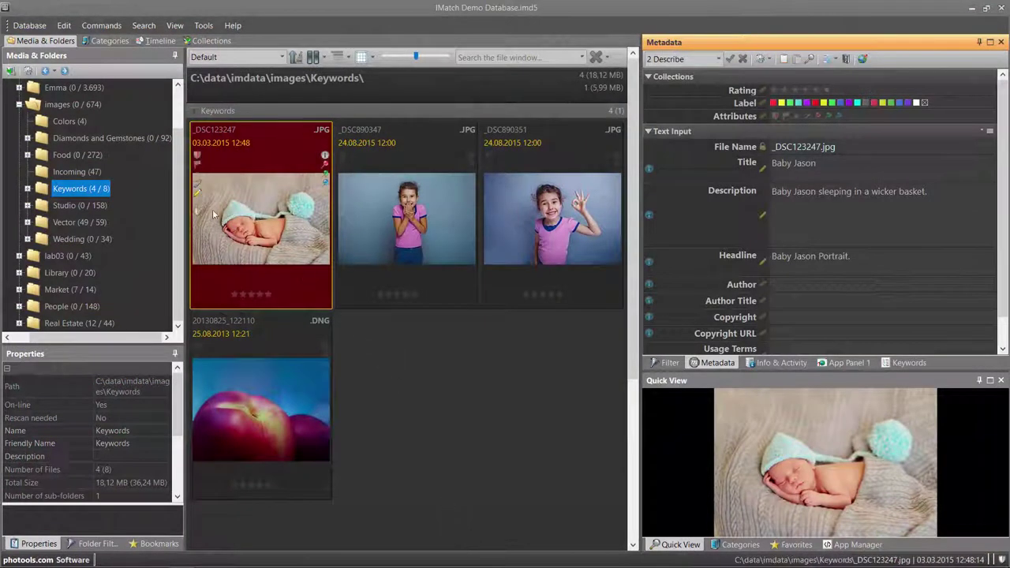
mouse_move(198, 195)
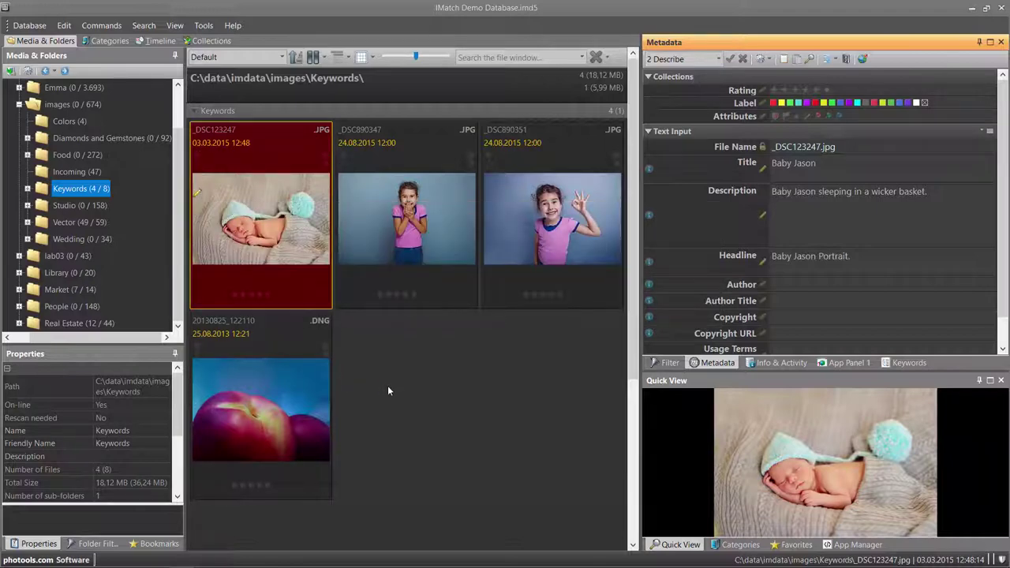
click(197, 197)
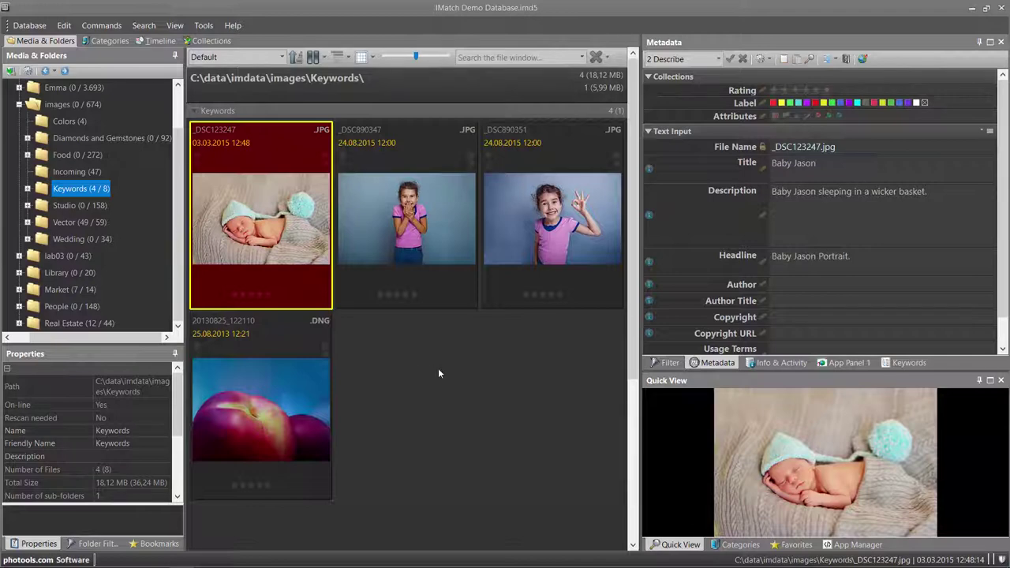
click(439, 369)
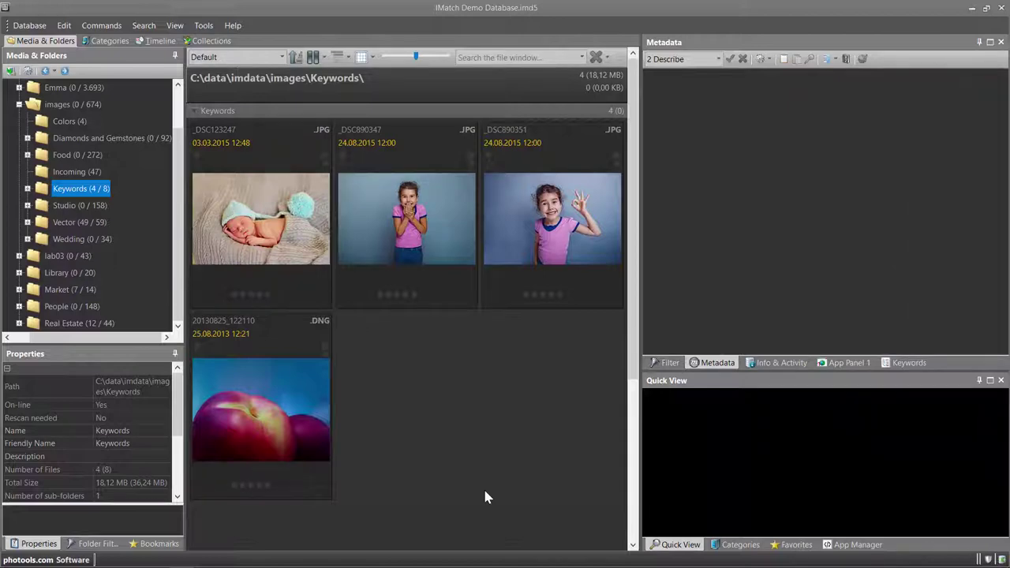
Title both _DSC890347 and _DSC890351 'Lara in the studio.' and save it with Ctrl+S
click(407, 225)
ctrl+click(550, 295)
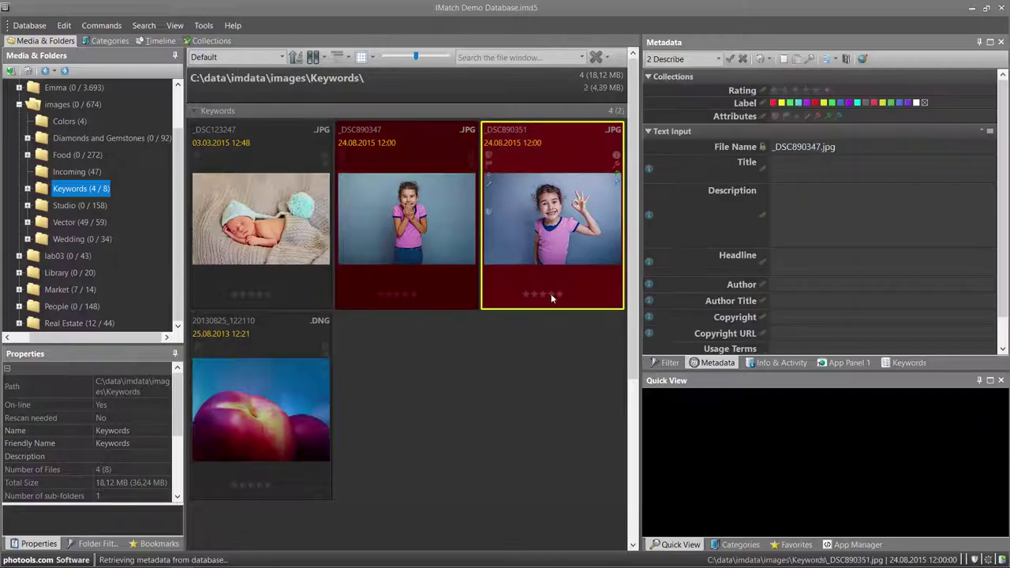
click(838, 172)
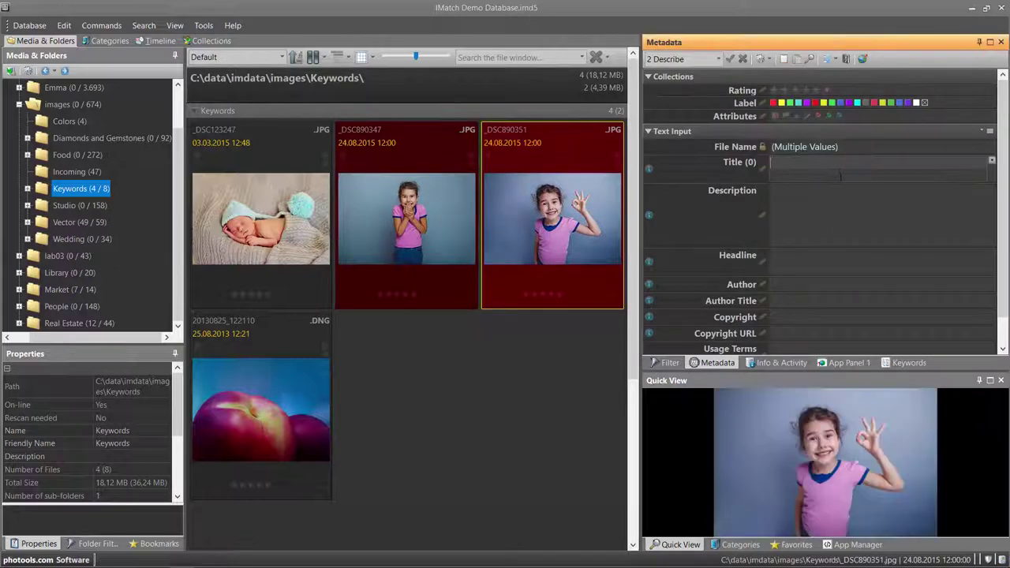
text(Lara in th)
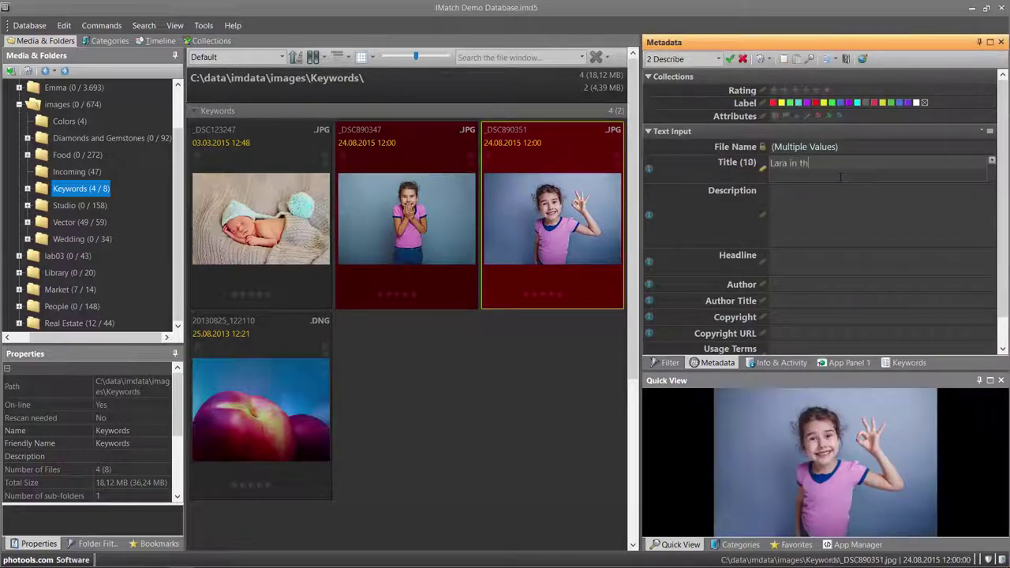
text(e studio-)
key(Return)
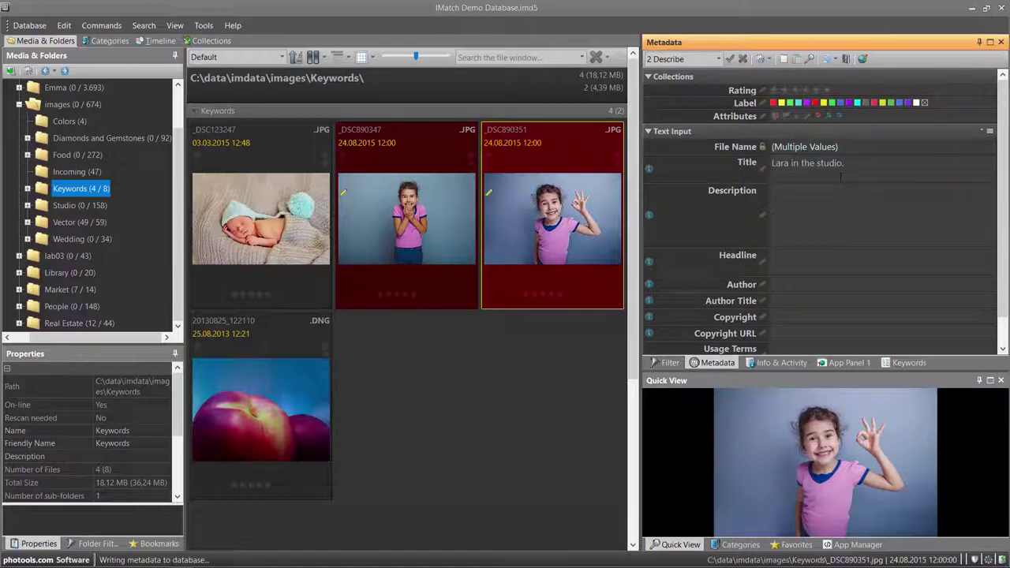
key(ctrl+s)
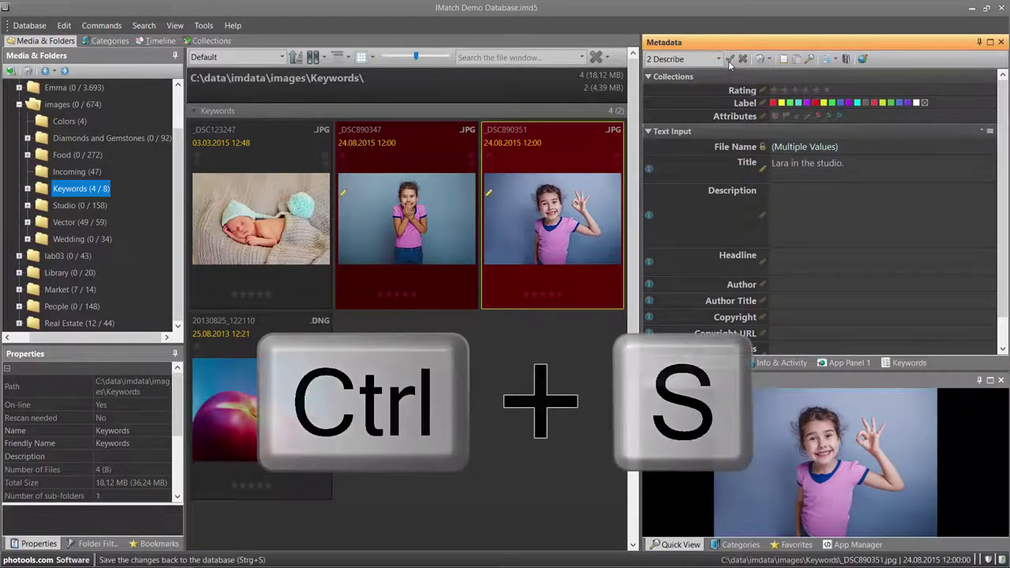
click(571, 393)
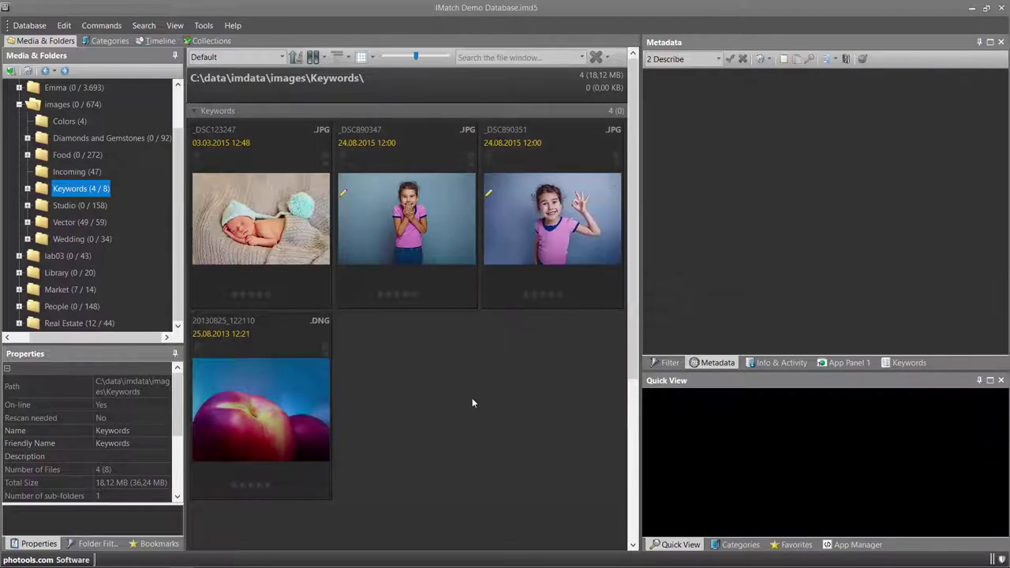
Give photo _DSC890347 the description 'A' and check it was kept
click(447, 283)
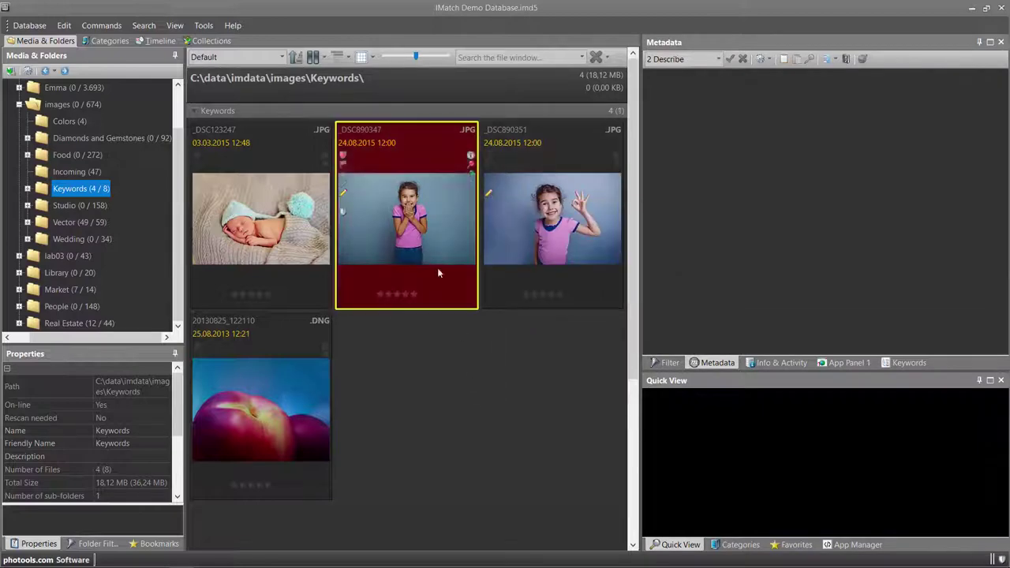
click(852, 214)
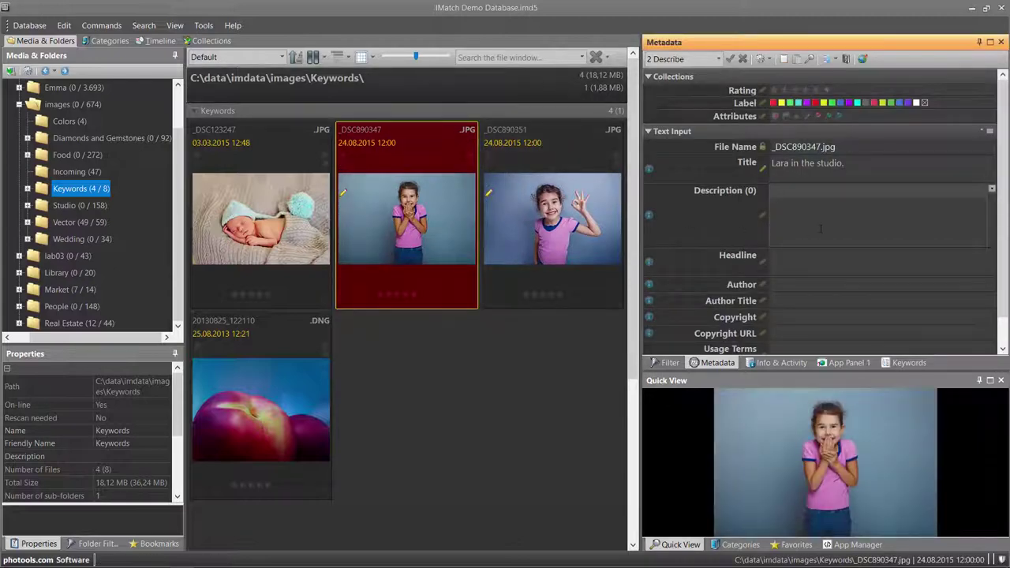
text(A)
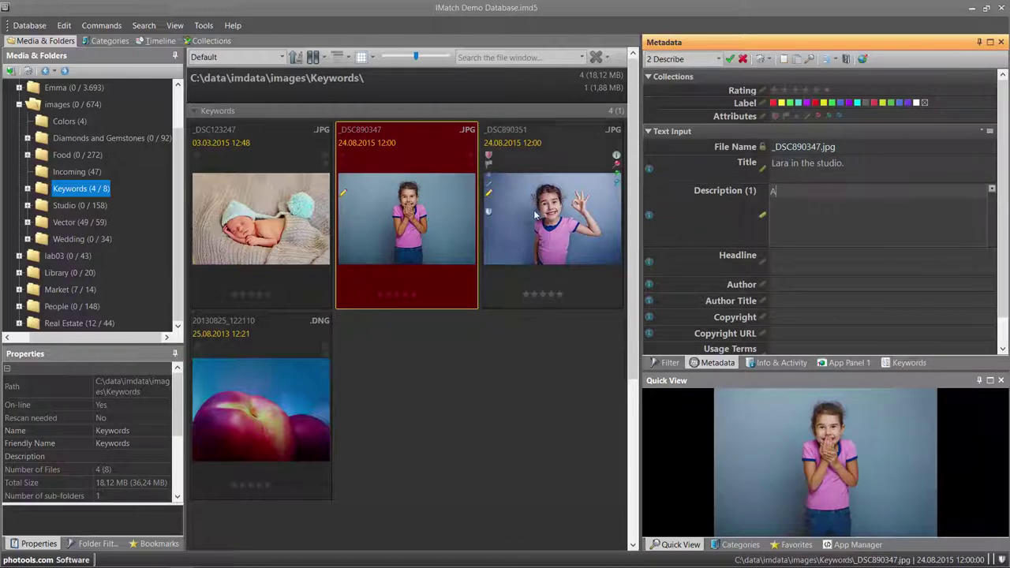
key(ctrl+Right)
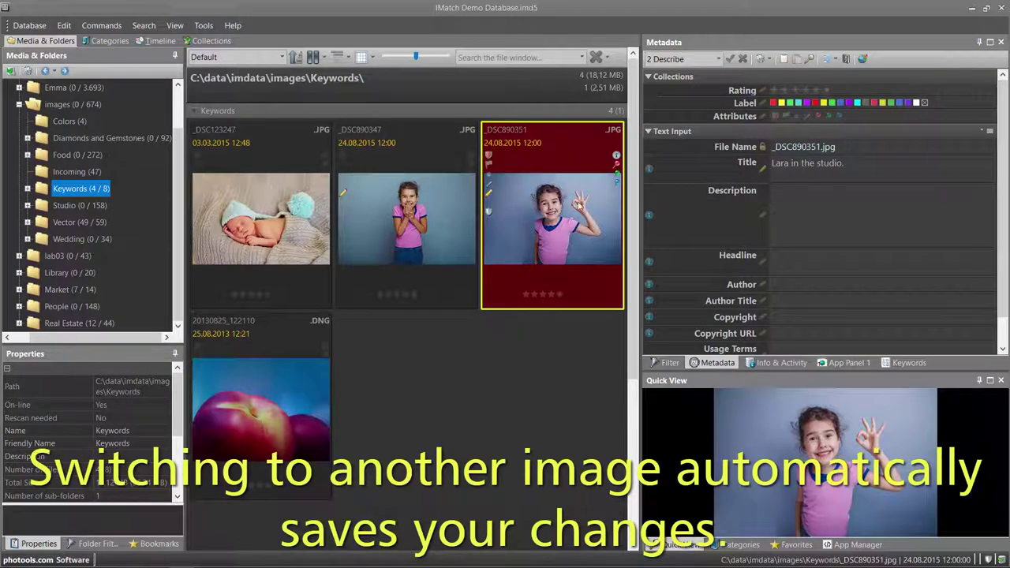
click(366, 207)
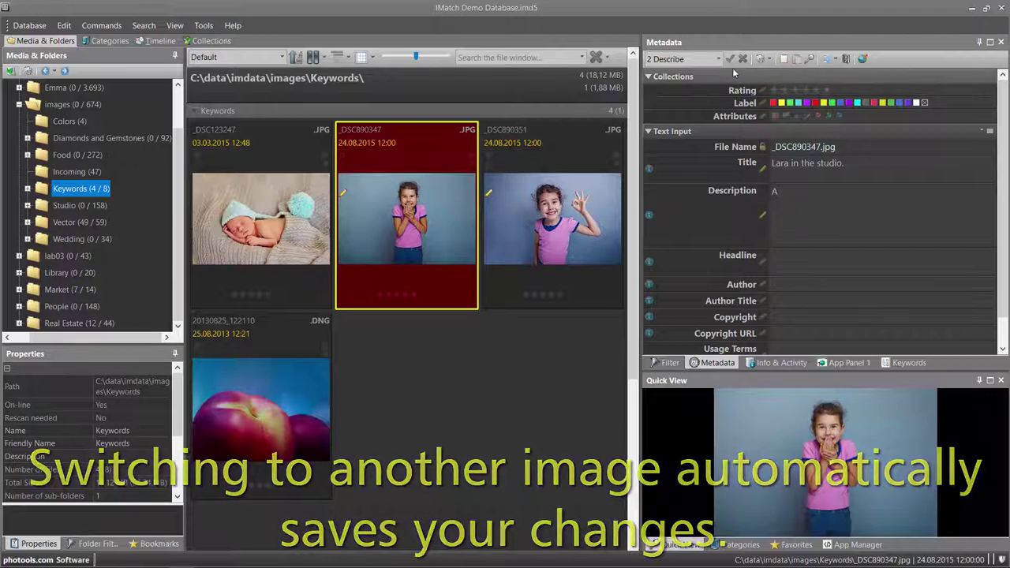
Give photo _DSC890351 the description 'B', then begin titling the apple DNG photo
click(558, 227)
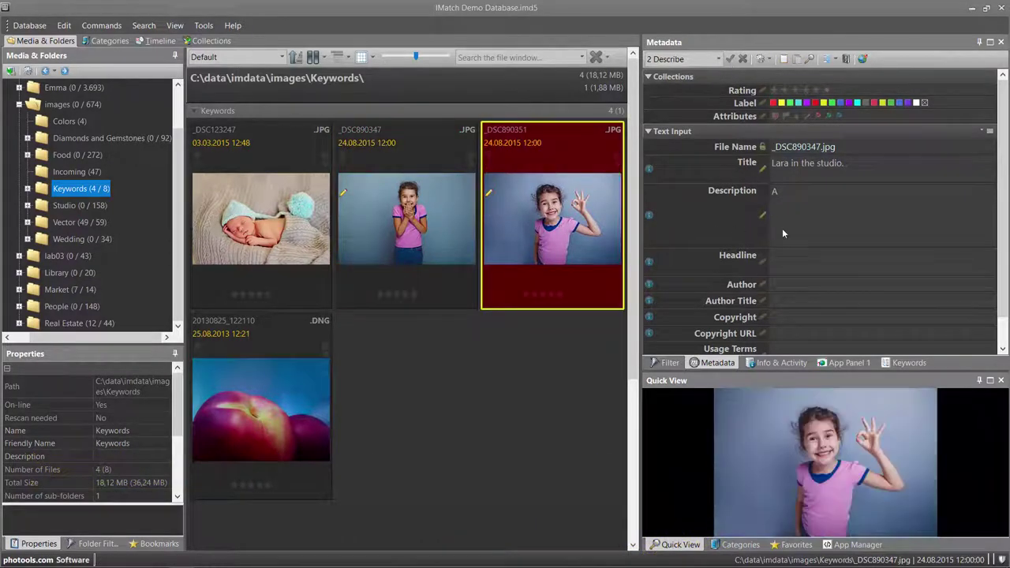
click(814, 201)
text(B)
click(232, 406)
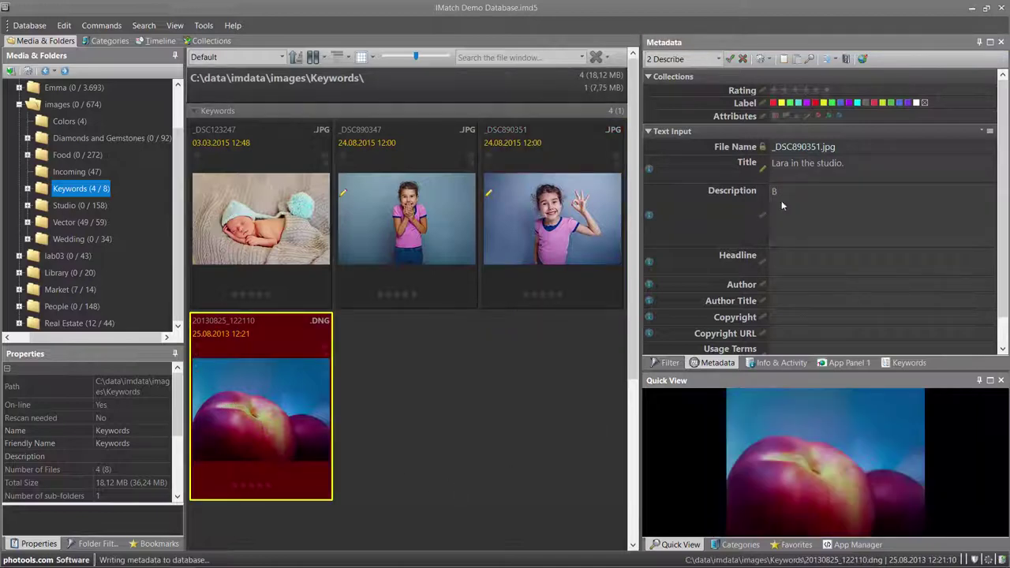
click(839, 168)
Title the apple photo 'Some fruit.' and briefly select the photos from _DSC890347 through the apple
text(Some fruit.)
key(Return)
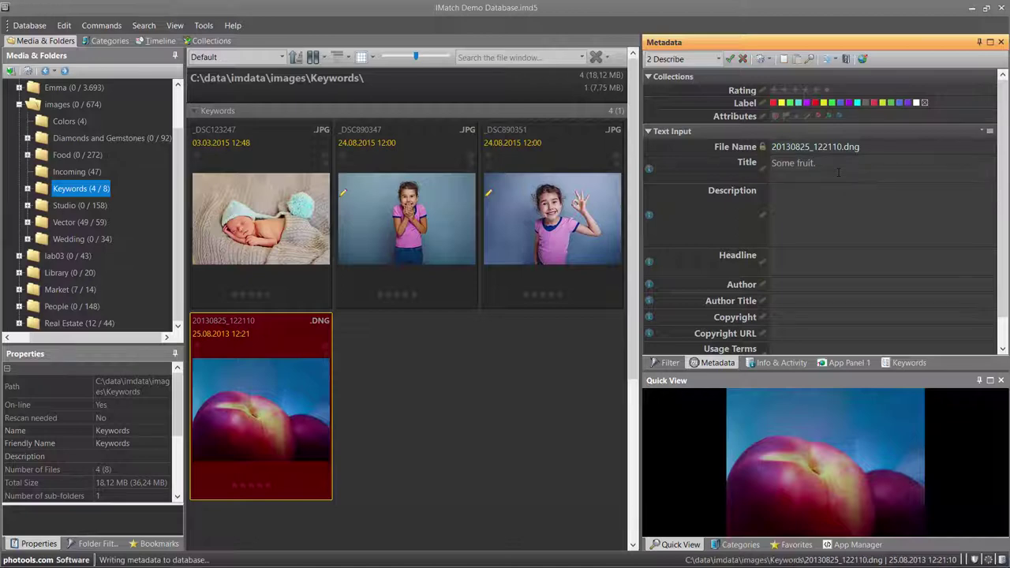
click(475, 377)
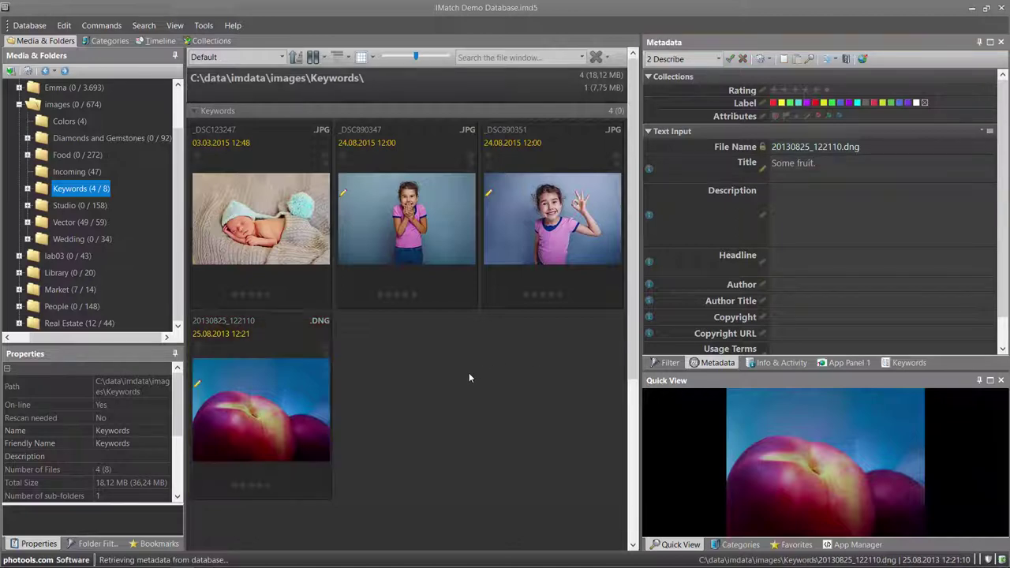
mouse_move(279, 387)
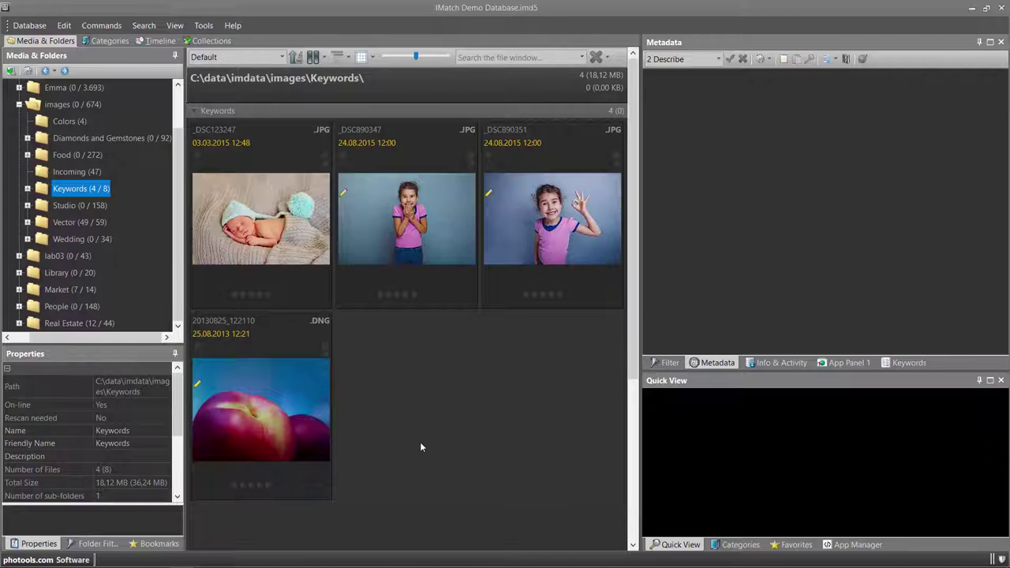
click(420, 206)
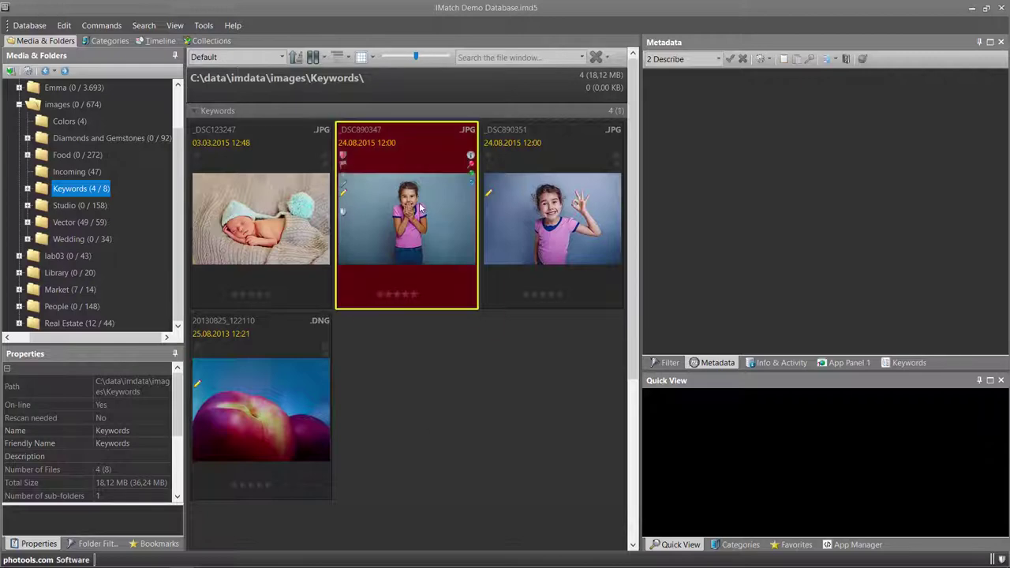
shift+click(267, 416)
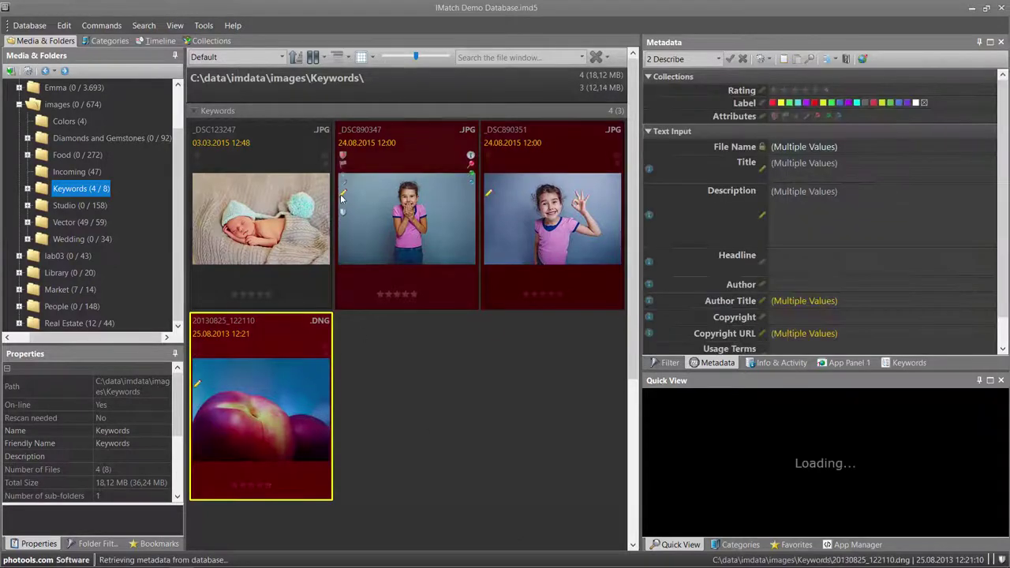
mouse_move(341, 197)
click(410, 405)
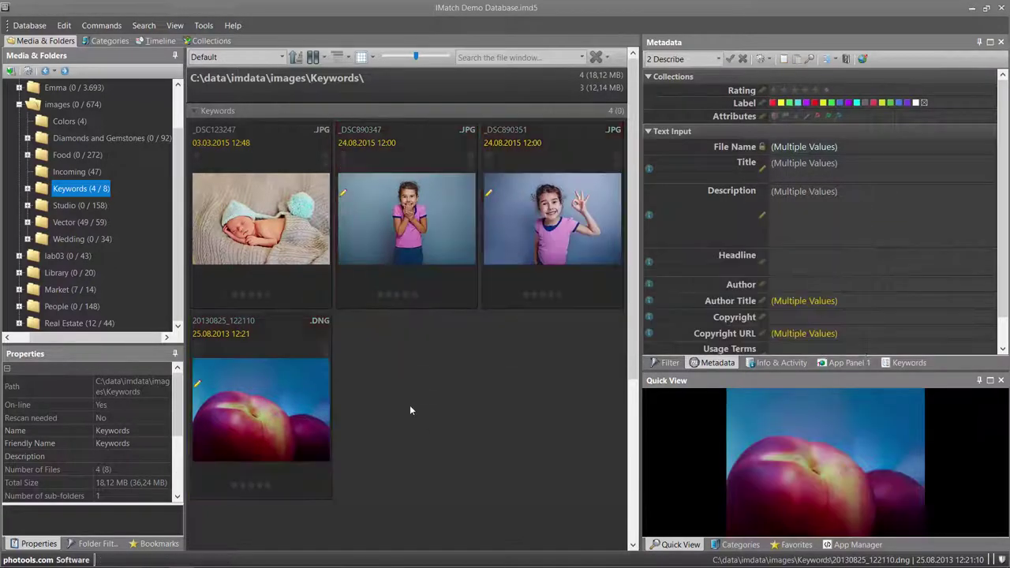
Start Metadata Write-back for all pending files, then decline writing back the 268 files
click(89, 26)
mouse_move(136, 131)
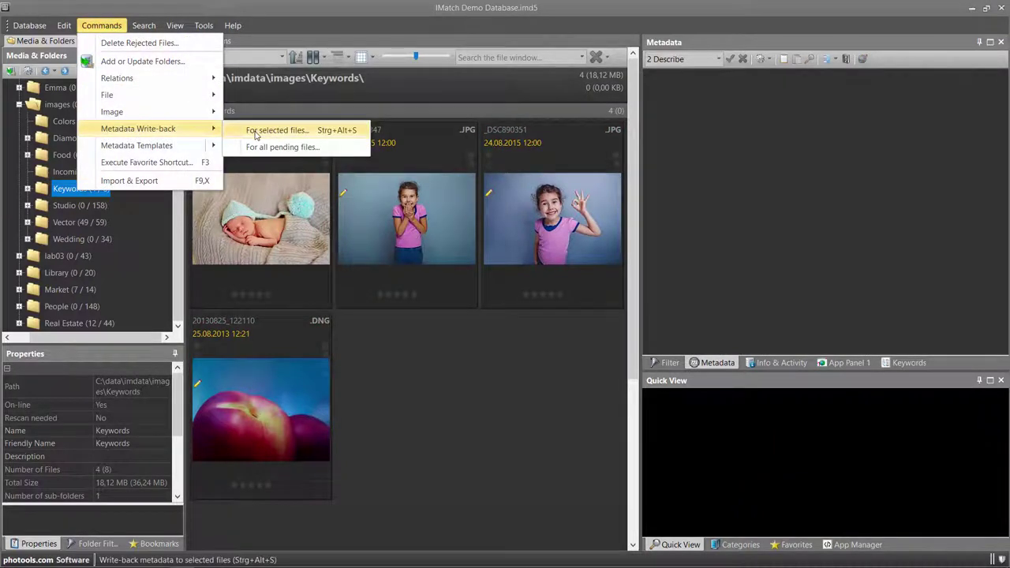
click(457, 444)
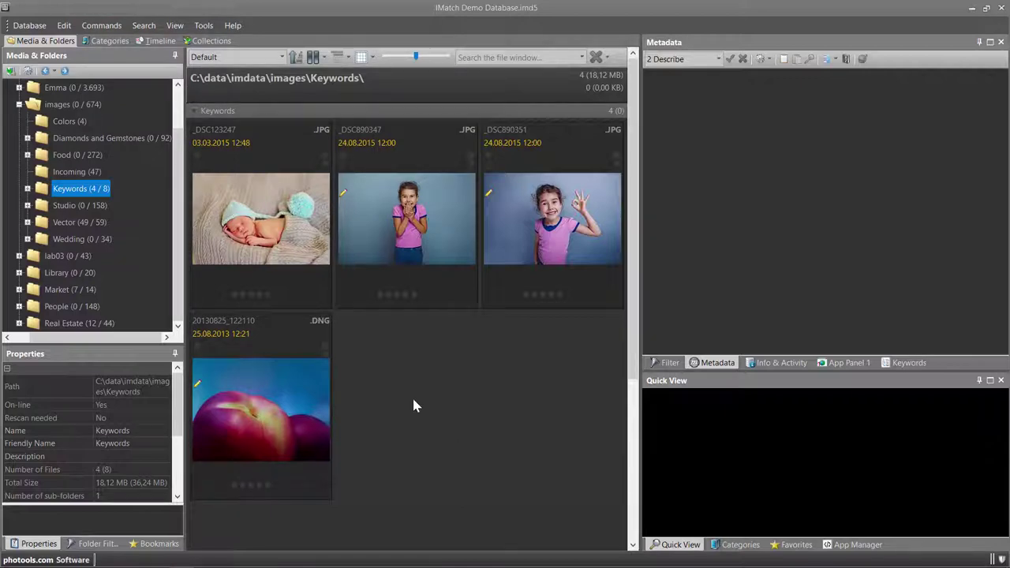
click(101, 26)
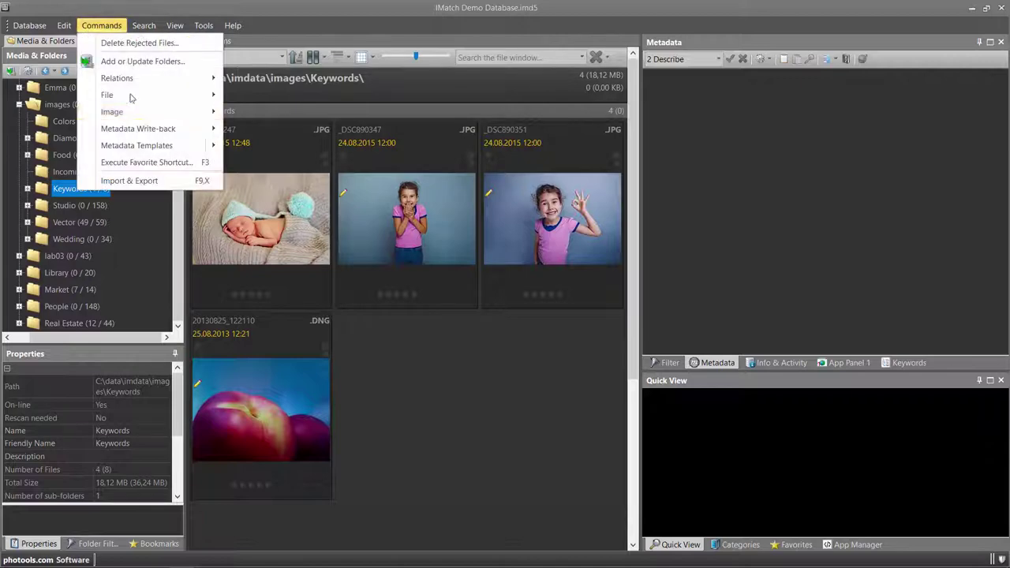
mouse_move(148, 128)
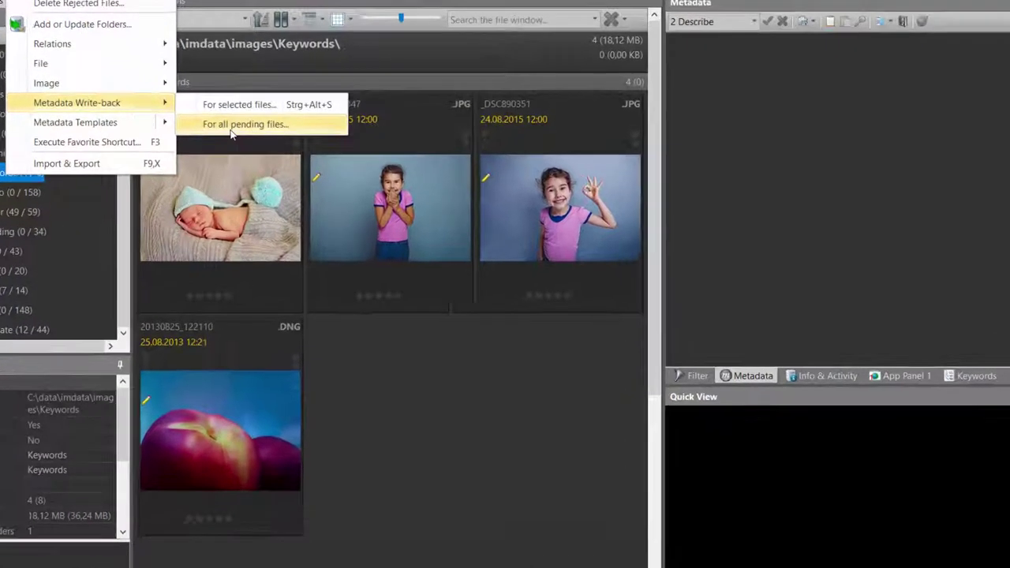
click(280, 149)
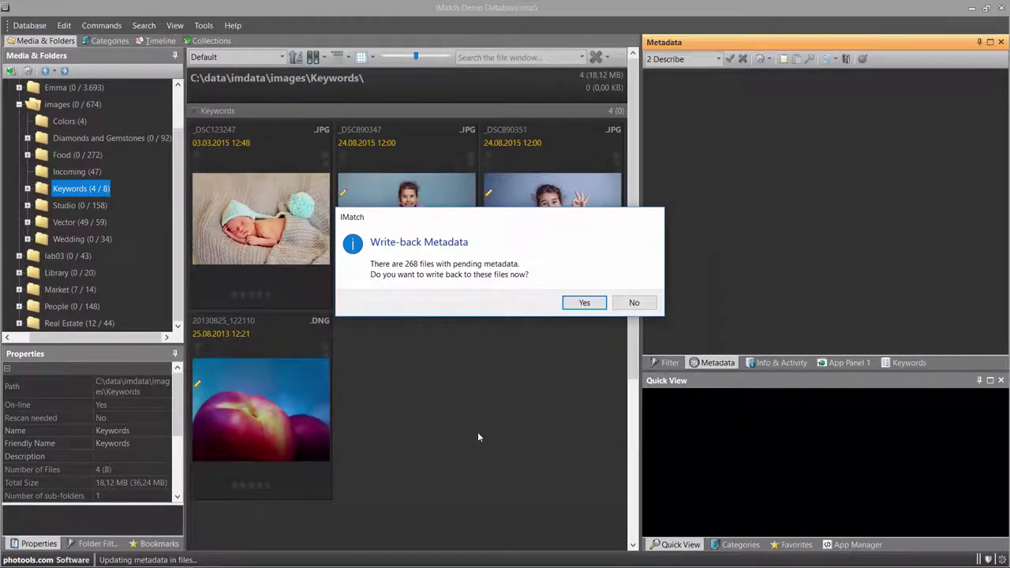
click(632, 303)
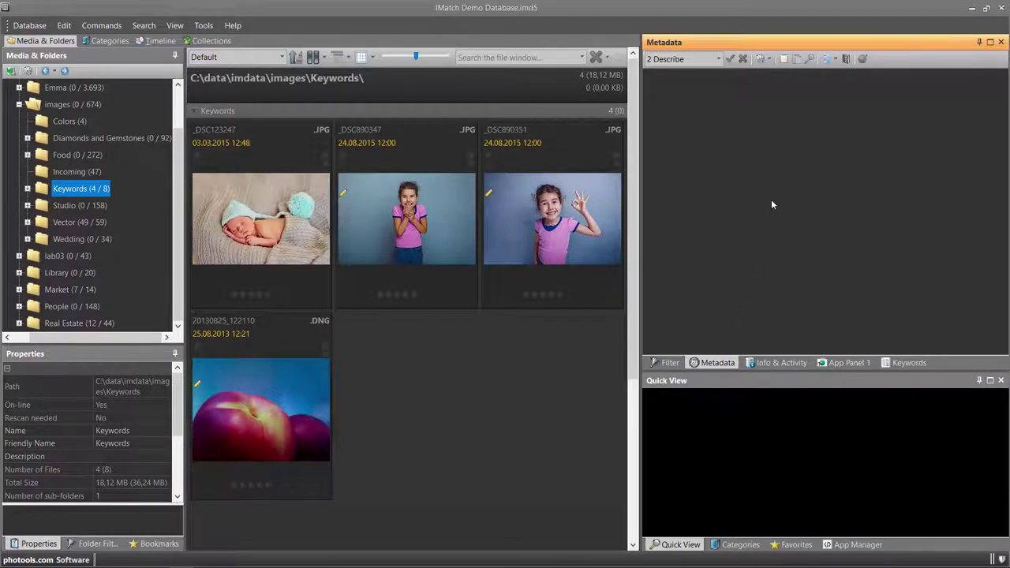
Open IMatch help with F1 and read through the Metadata Panel topic
key(F1)
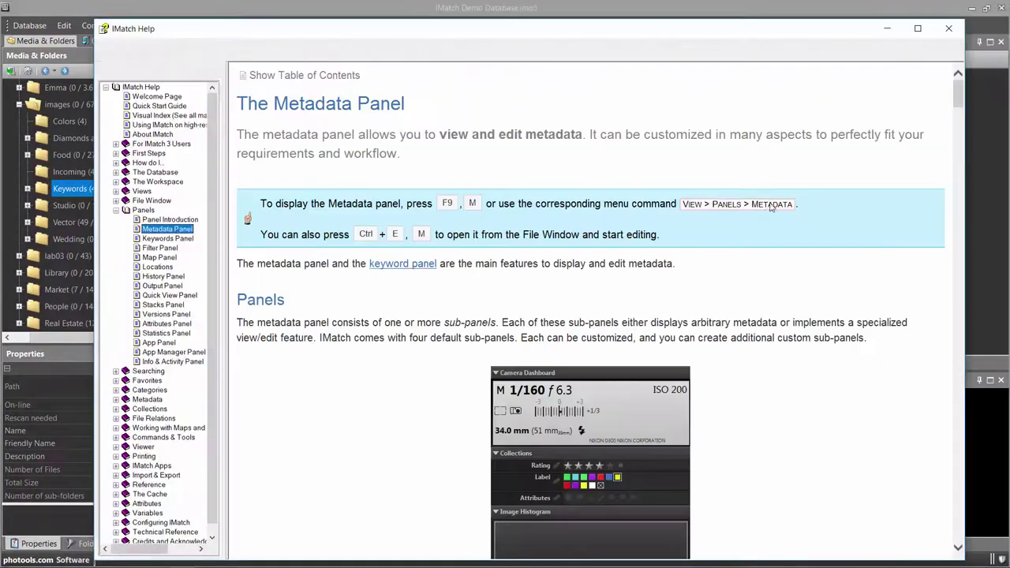
scroll(764, 306, down, 10)
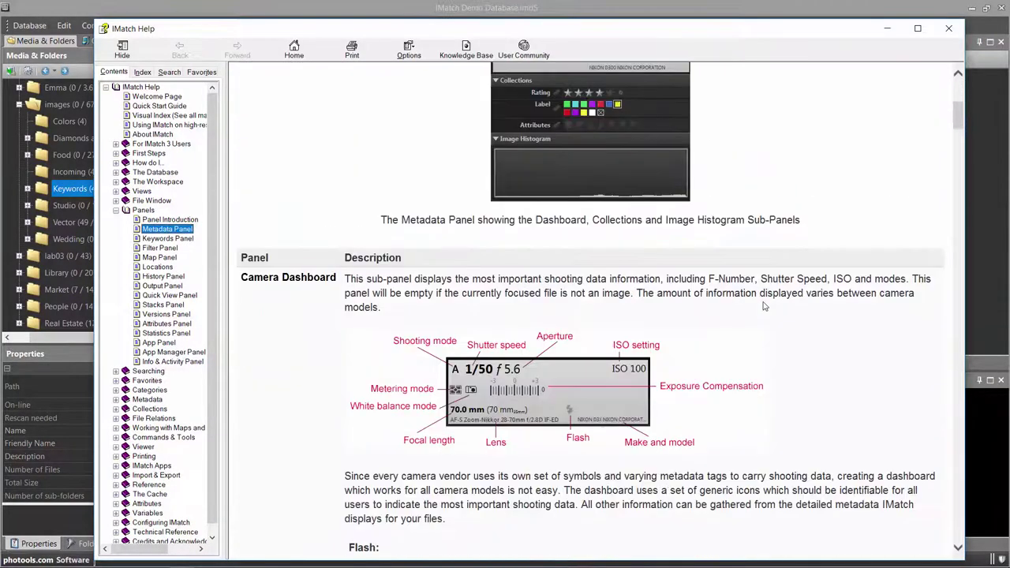
scroll(763, 306, down, 10)
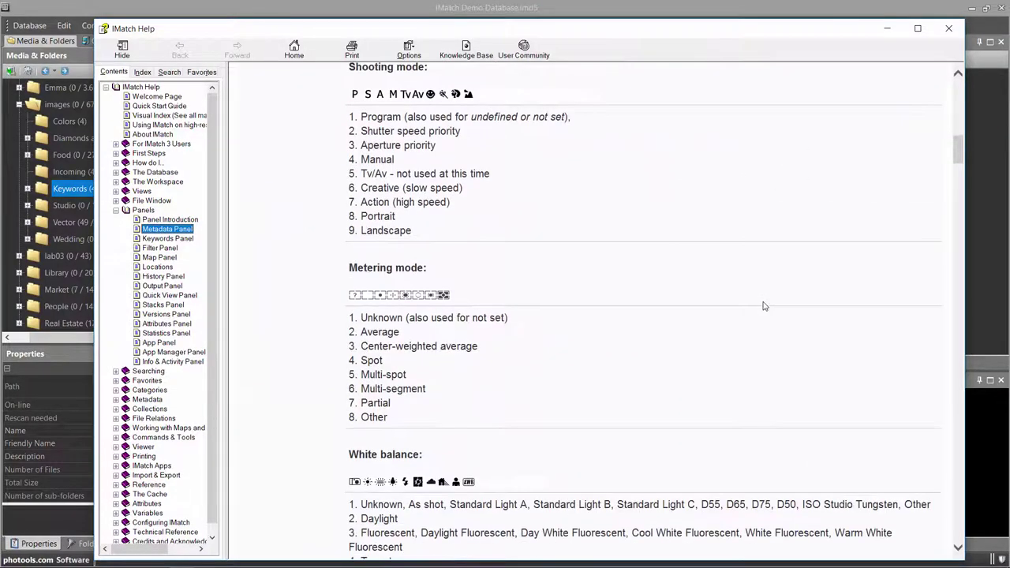
scroll(764, 306, down, 10)
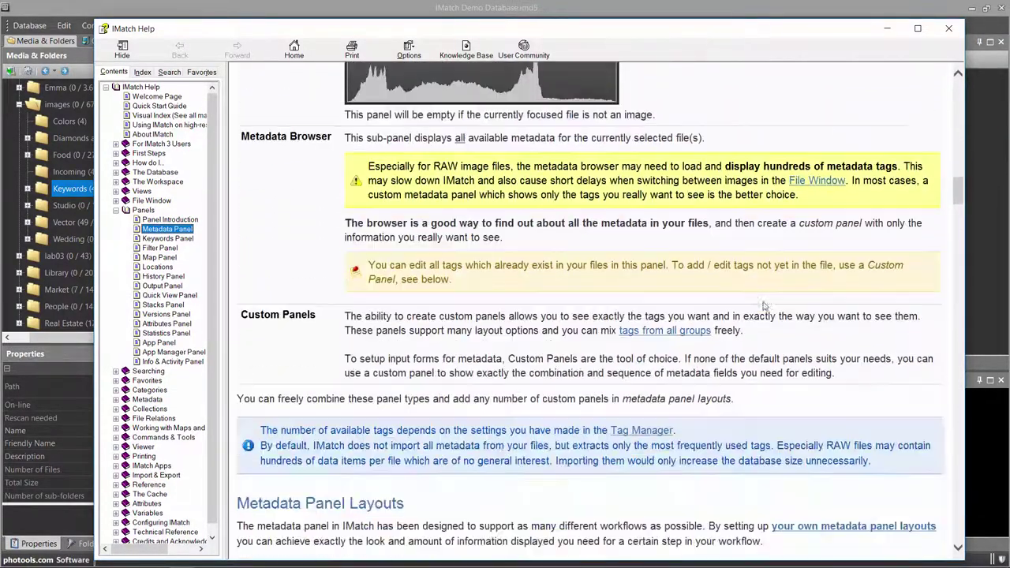
scroll(763, 306, down, 10)
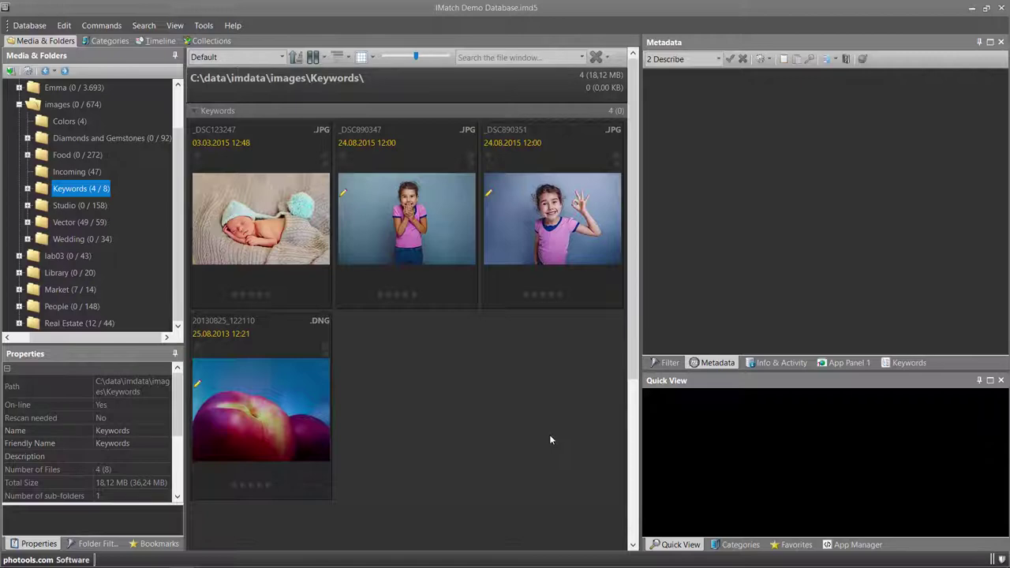
Select baby photo _DSC123247 and step through its Title, Description and Author fields using Ctrl+E M
click(271, 218)
key(ctrl+e)
key(m)
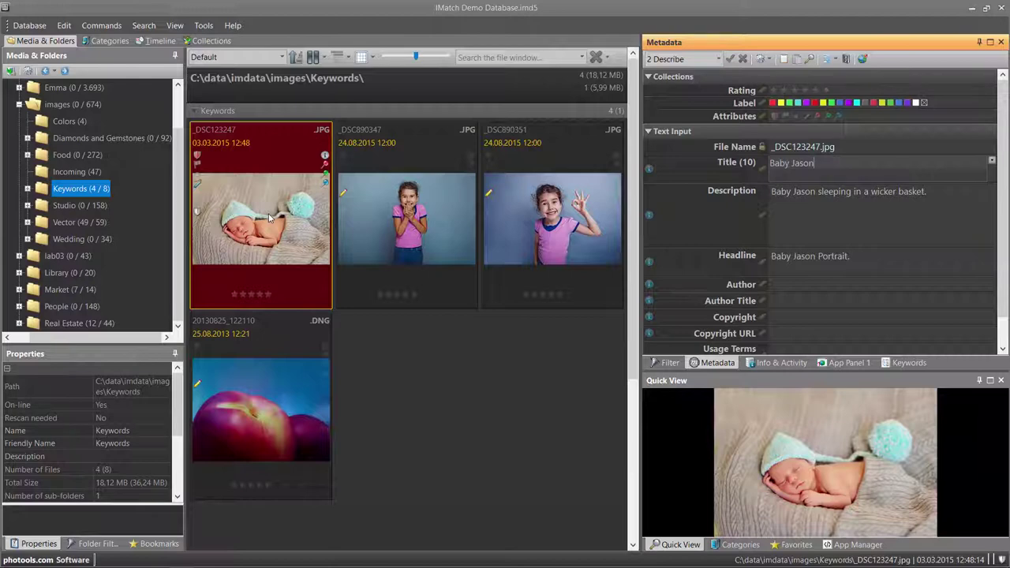
key(Tab)
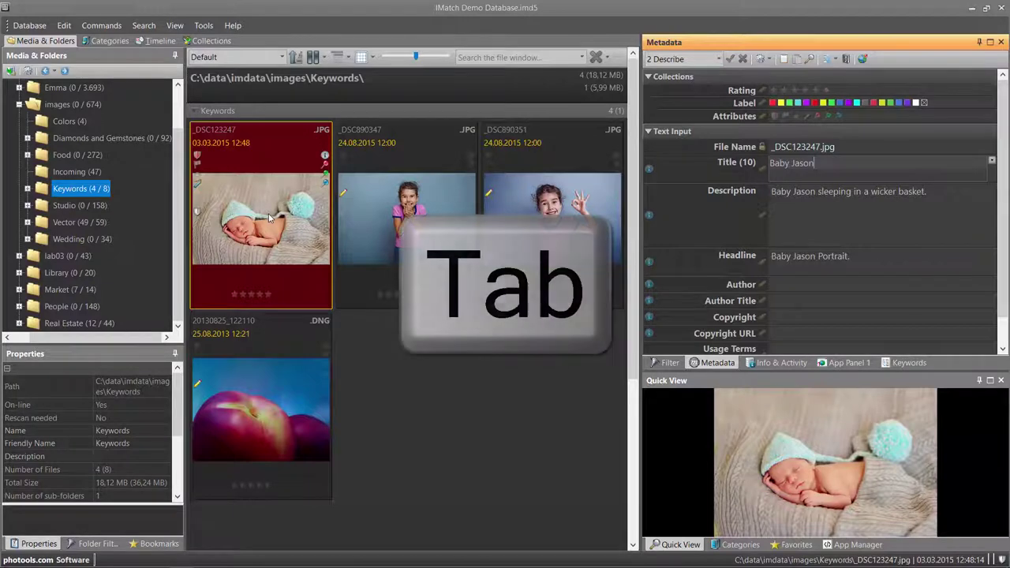
key(Tab)
key(Tab)
key(Tab)
key(Tab)
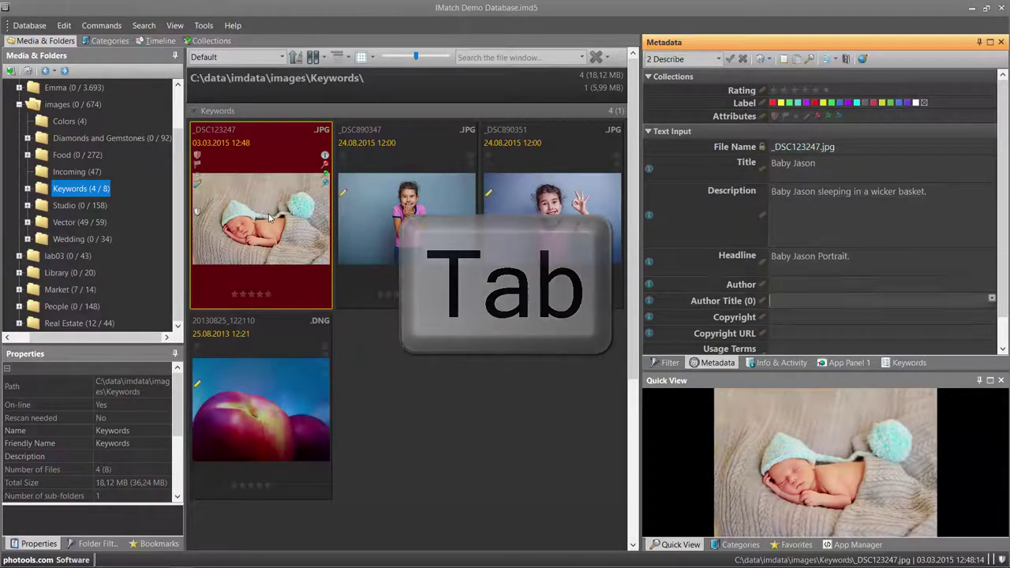
key(shift+Tab)
key(shift+Tab)
key(shift+Tab)
key(shift+Tab)
key(shift+Tab)
key(shift+Tab)
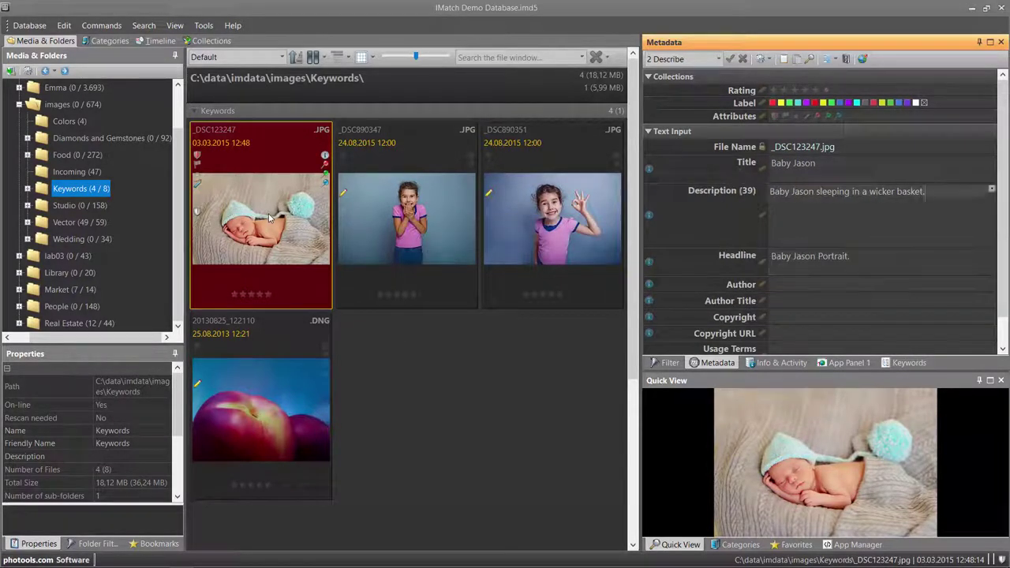
key(Tab)
key(Tab)
key(Tab)
key(Tab)
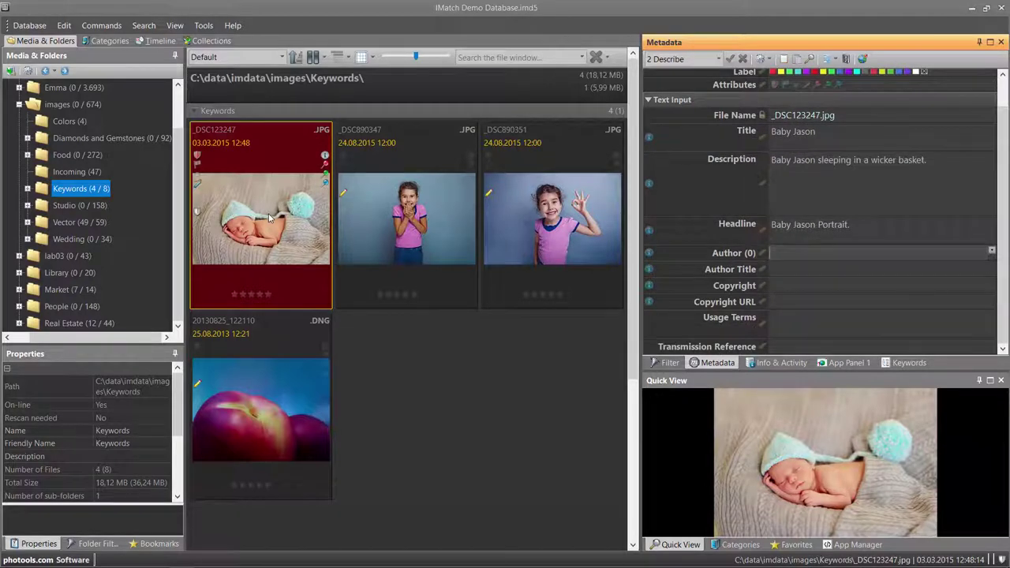
Add a period to the baby photo's title so it reads 'Baby Jason.' and commit
click(852, 162)
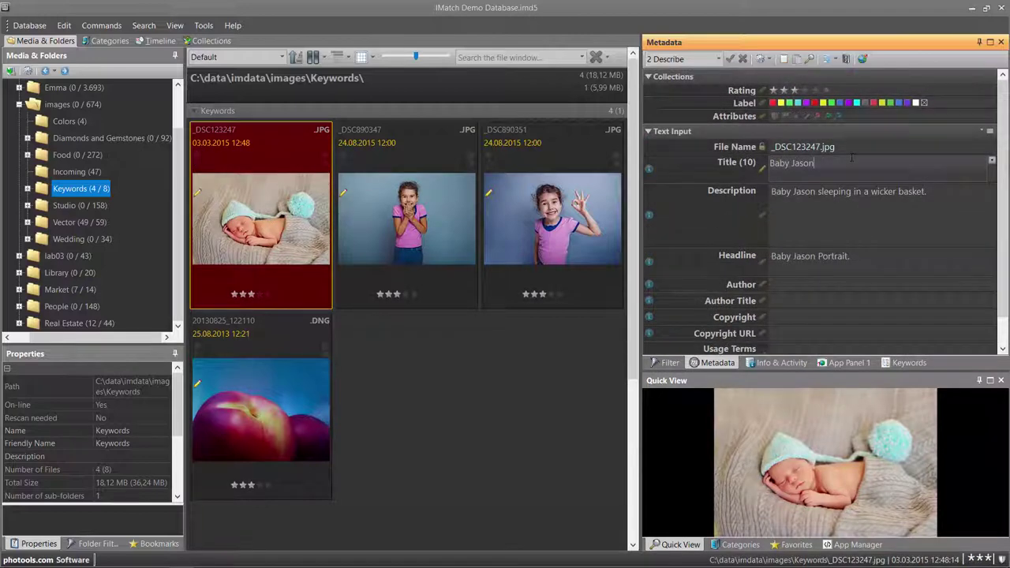
text(.)
key(Tab)
key(Tab)
key(Escape)
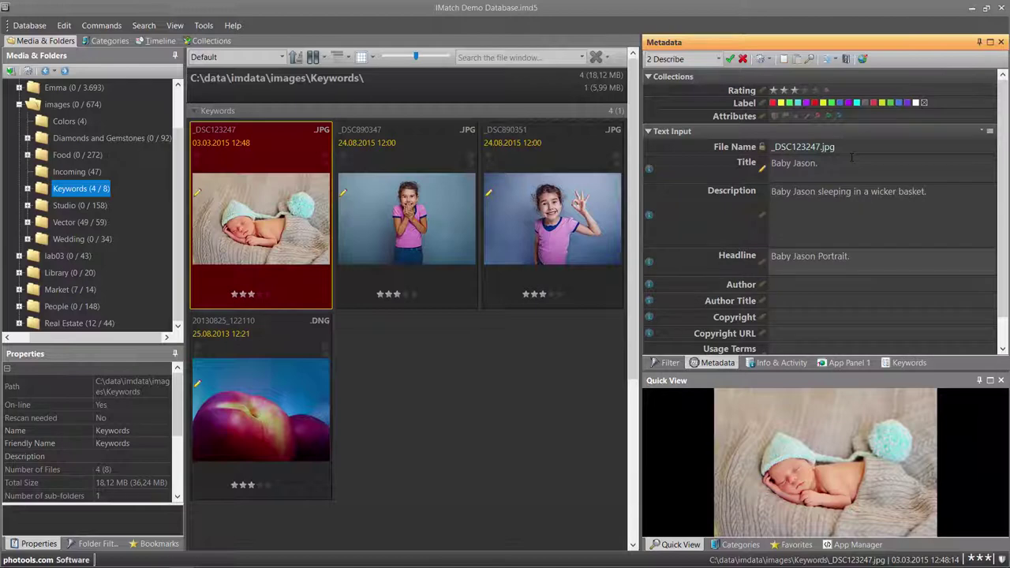
Step through the folder with Ctrl+Page Down to _DSC890351 and tab down to its Headline
key(ctrl+Page_Up)
key(ctrl+Page_Down)
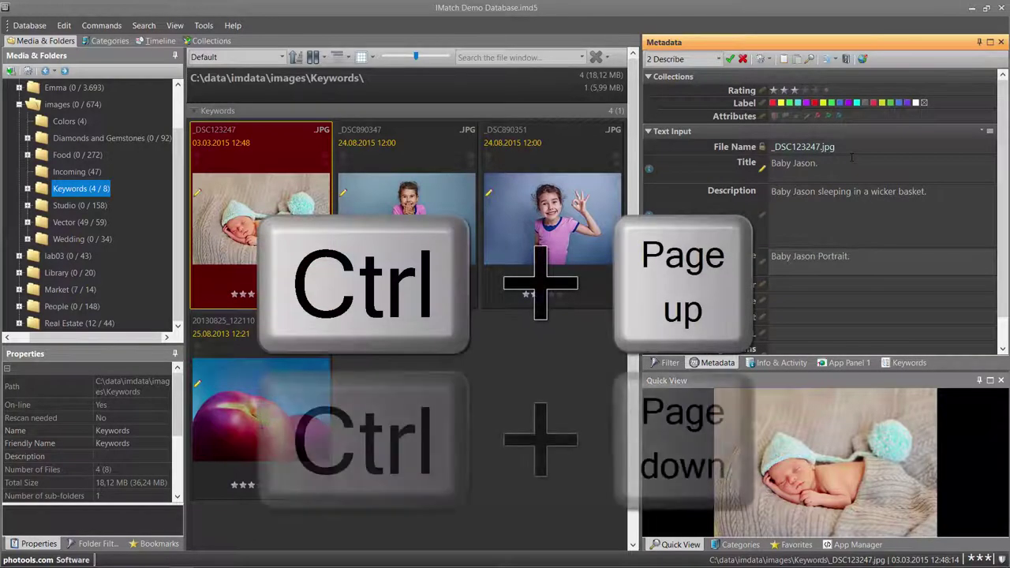
key(ctrl+Page_Down)
key(ctrl+Page_Down)
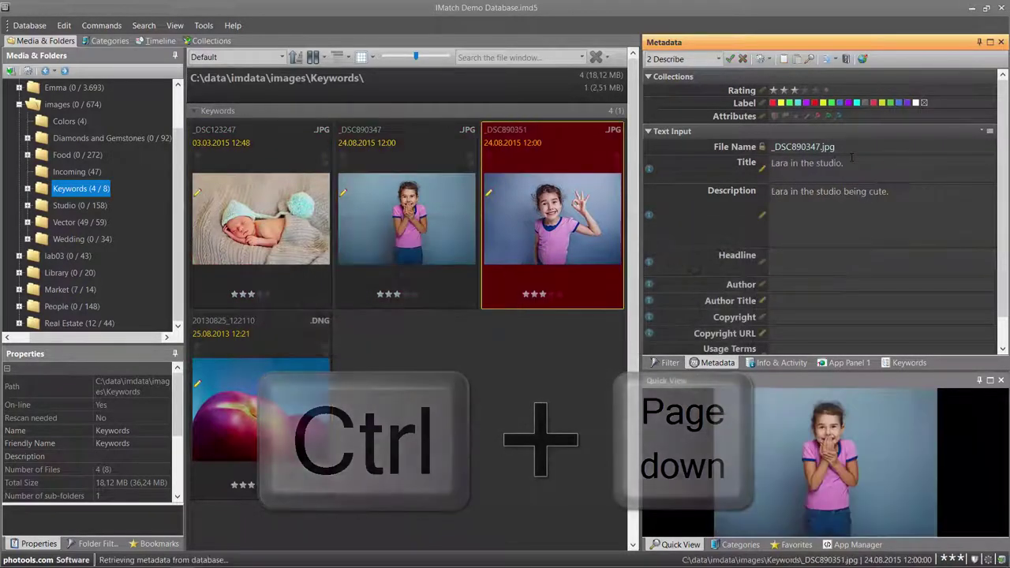
key(ctrl+Page_Down)
key(ctrl+Page_Down)
key(ctrl+Page_Down)
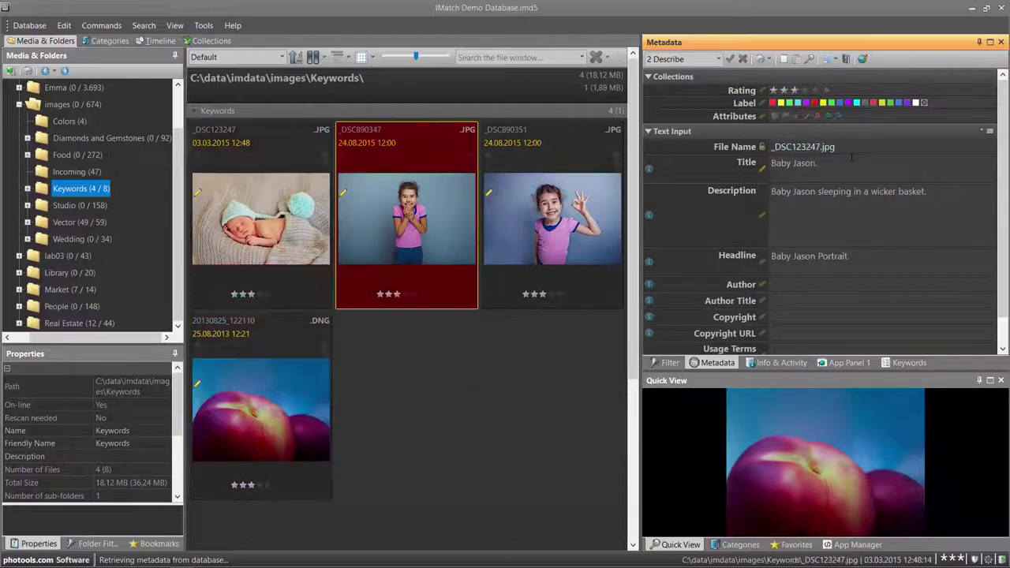
key(ctrl+Page_Down)
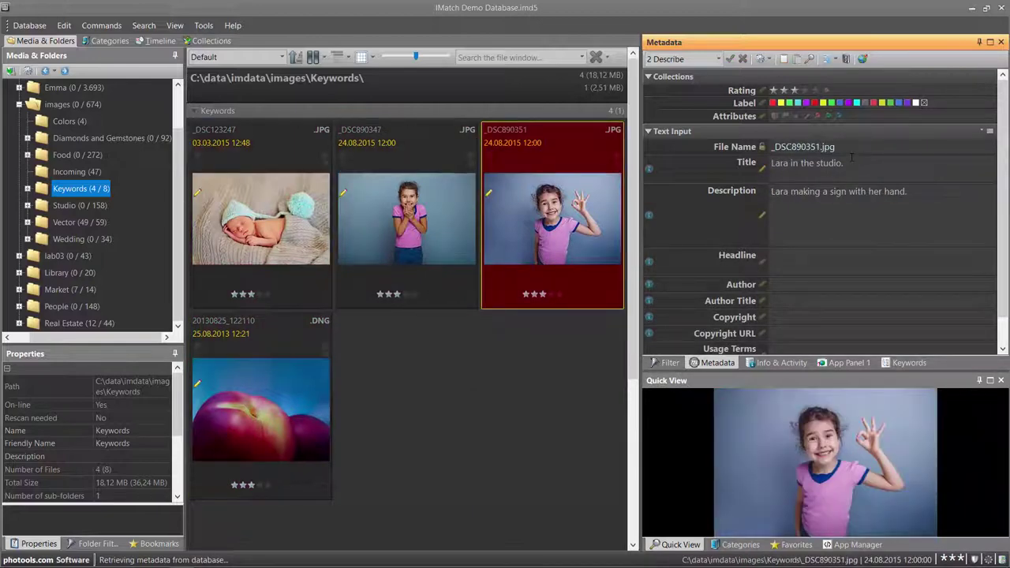
key(Tab)
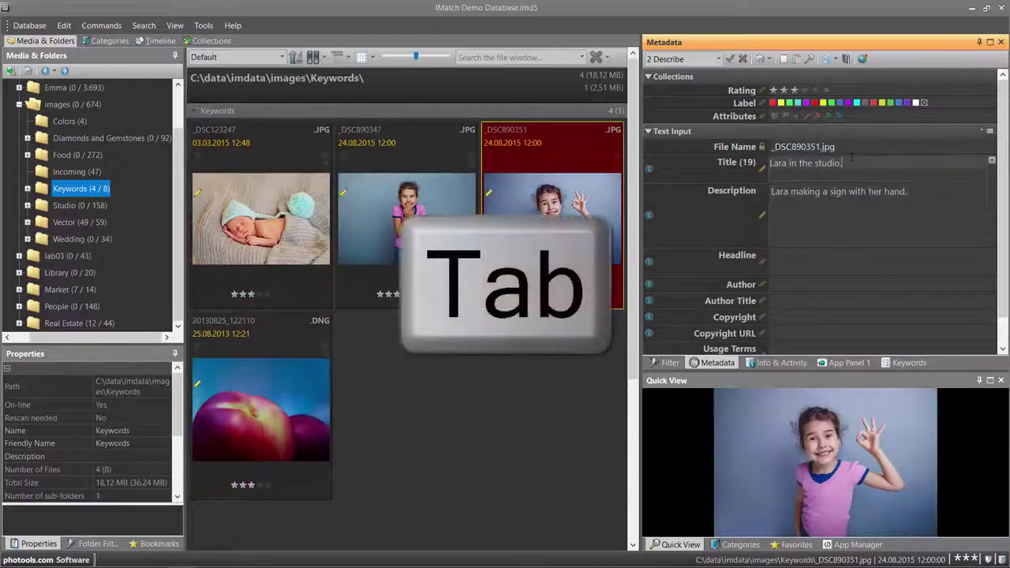
key(Tab)
key(Tab)
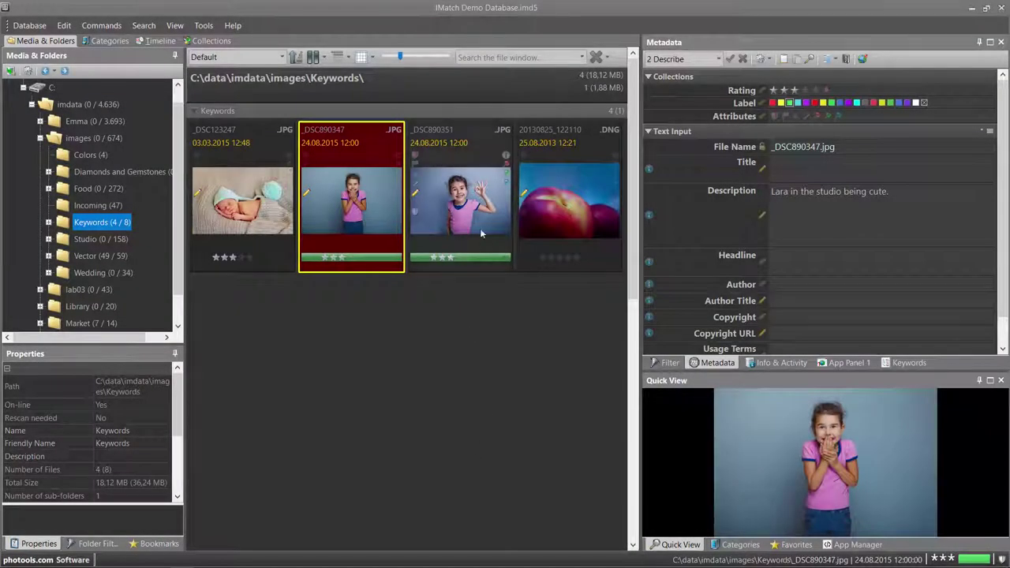
Select both Lara photos and apply the shared title 'Lara in the studio.' to them
click(464, 207)
ctrl+click(378, 200)
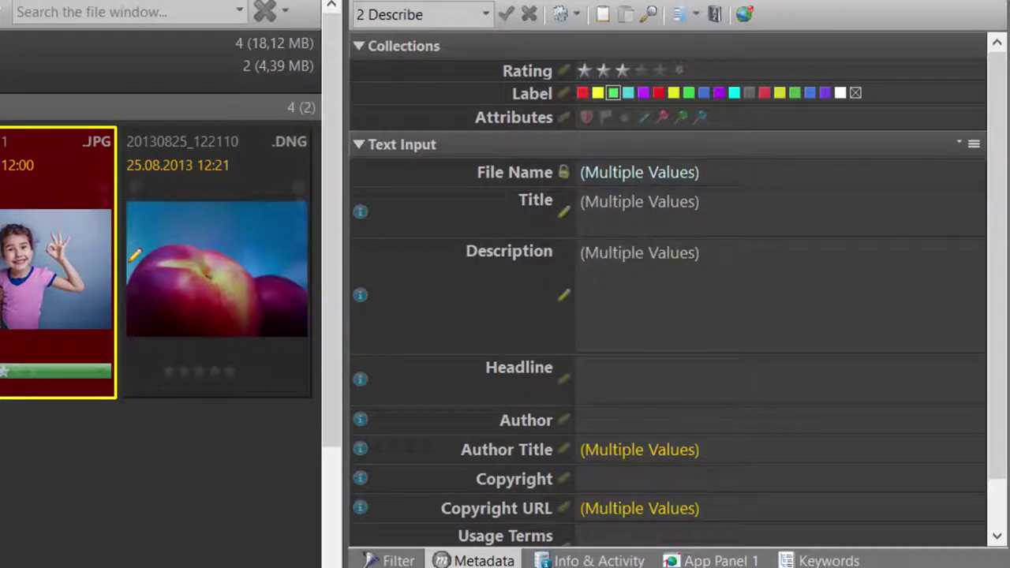
ctrl+click(56, 268)
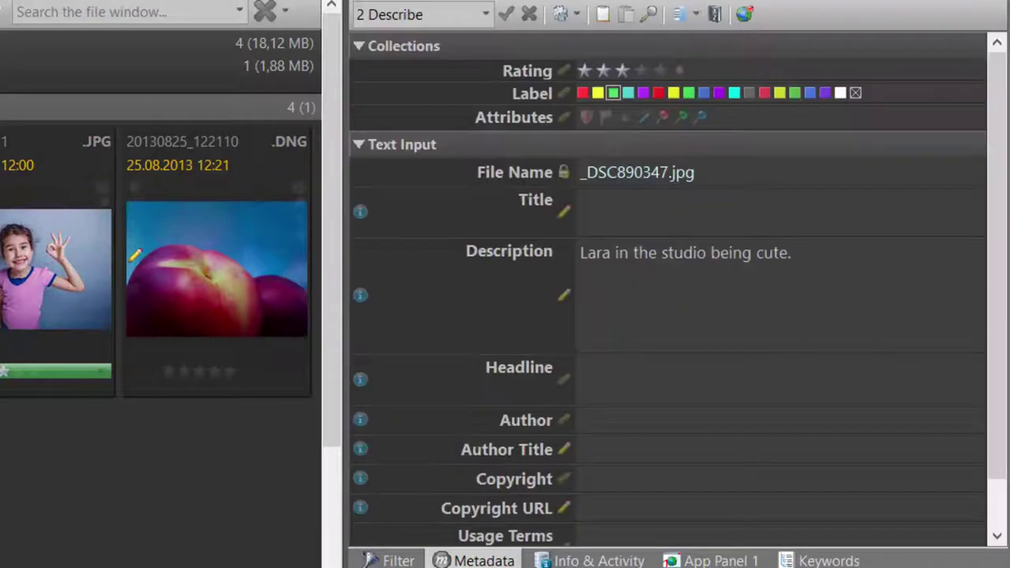
click(65, 277)
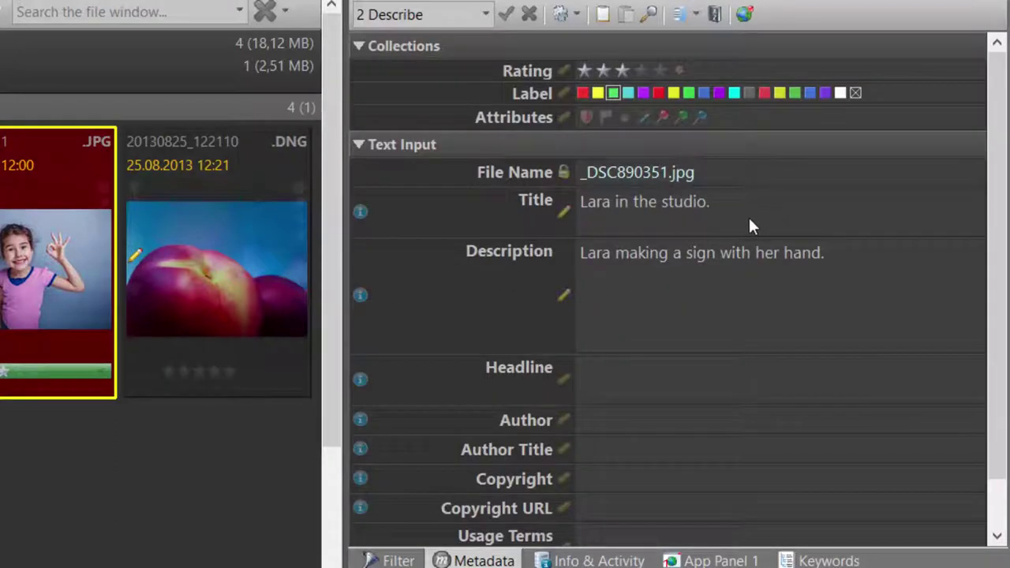
click(732, 229)
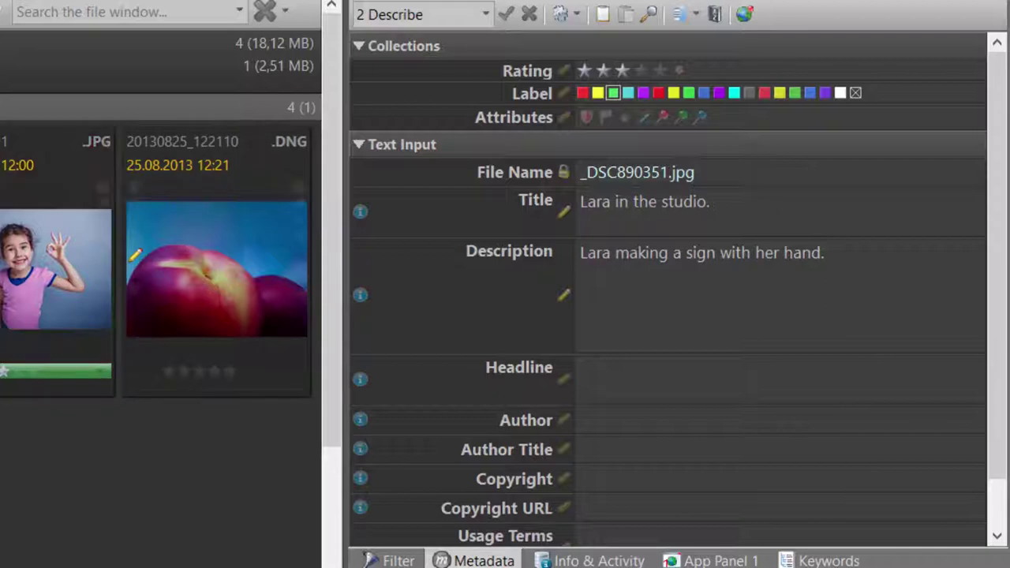
ctrl+click(52, 260)
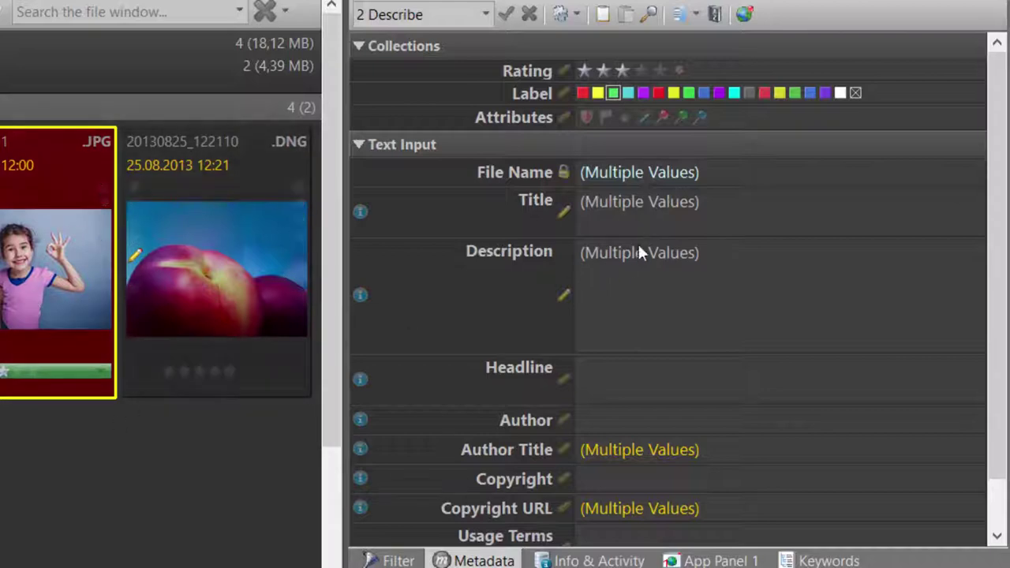
click(564, 213)
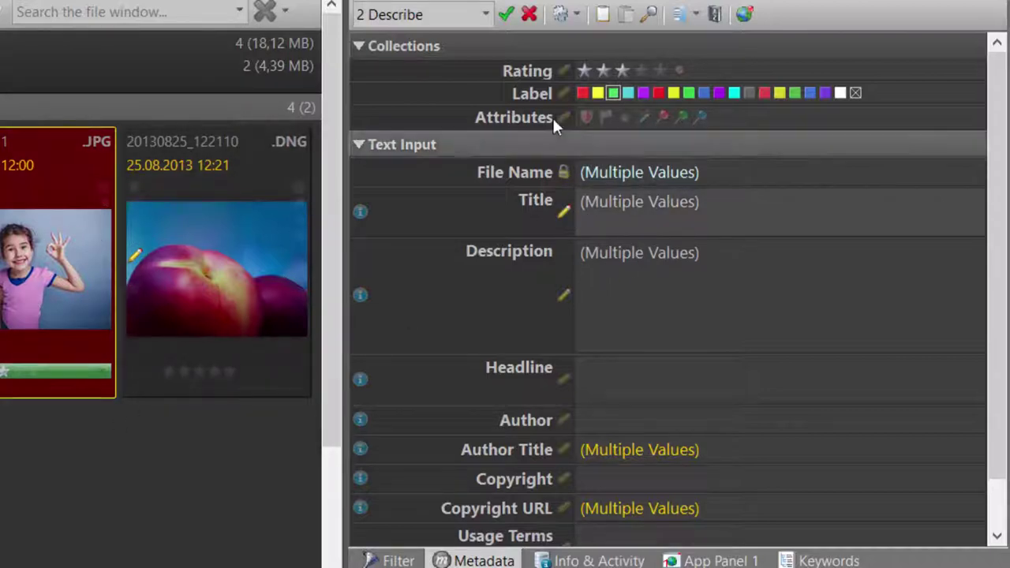
click(506, 17)
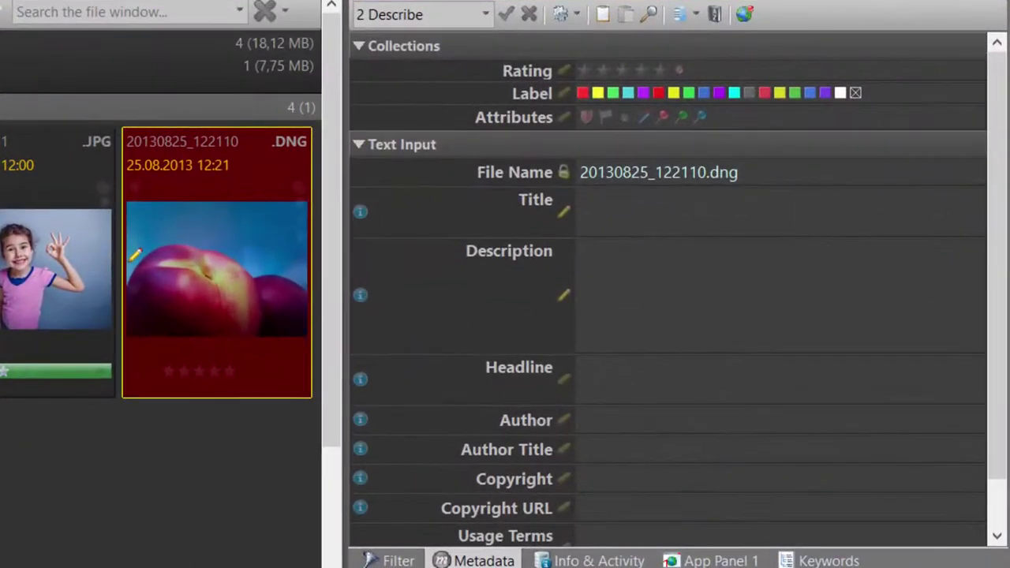
click(659, 213)
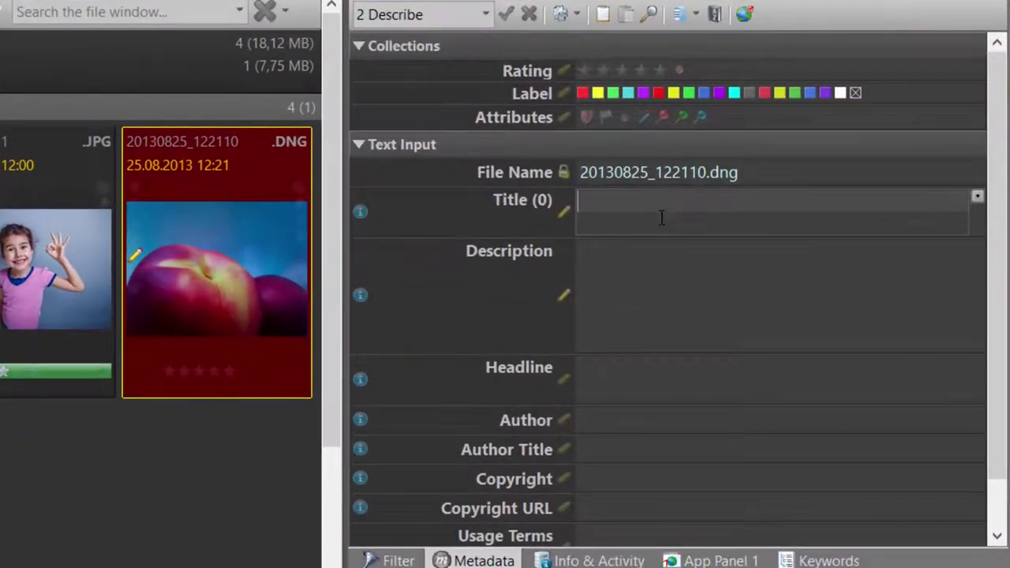
text(Peachs)
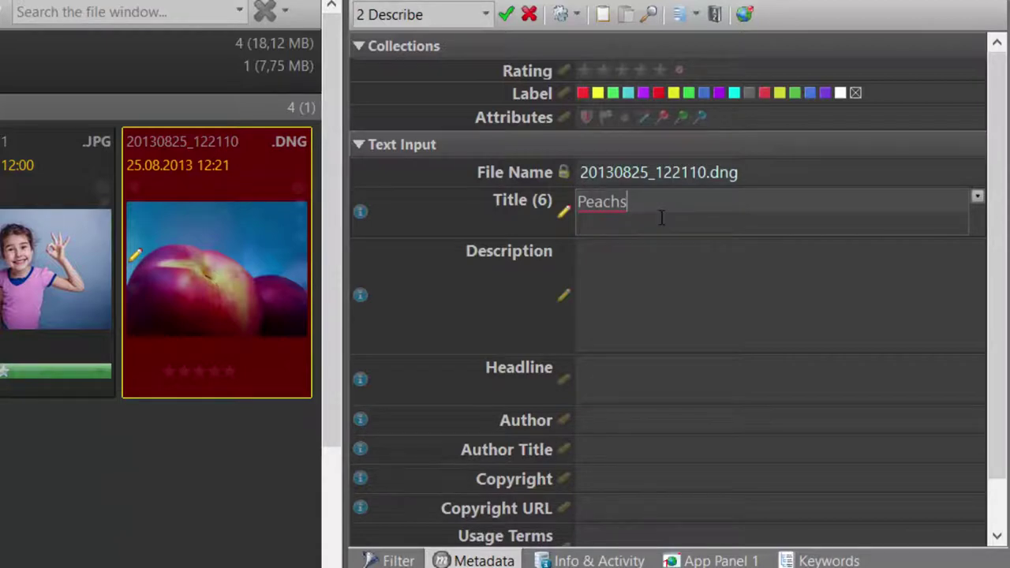
text(s)
key(BackSpace)
key(BackSpace)
text(es)
key(BackSpace)
key(BackSpace)
text(s)
right_click(603, 200)
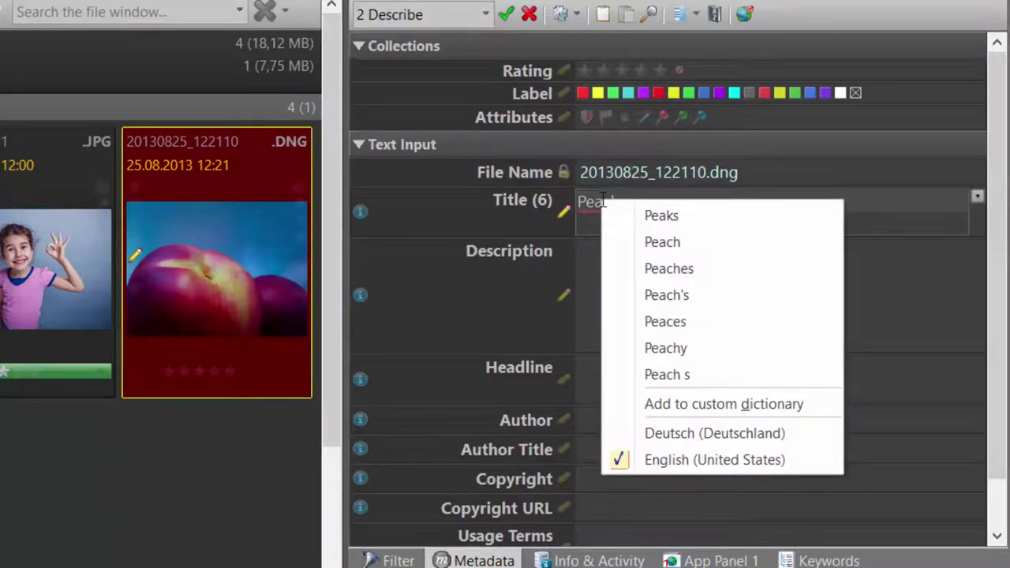
key(Escape)
key(Escape)
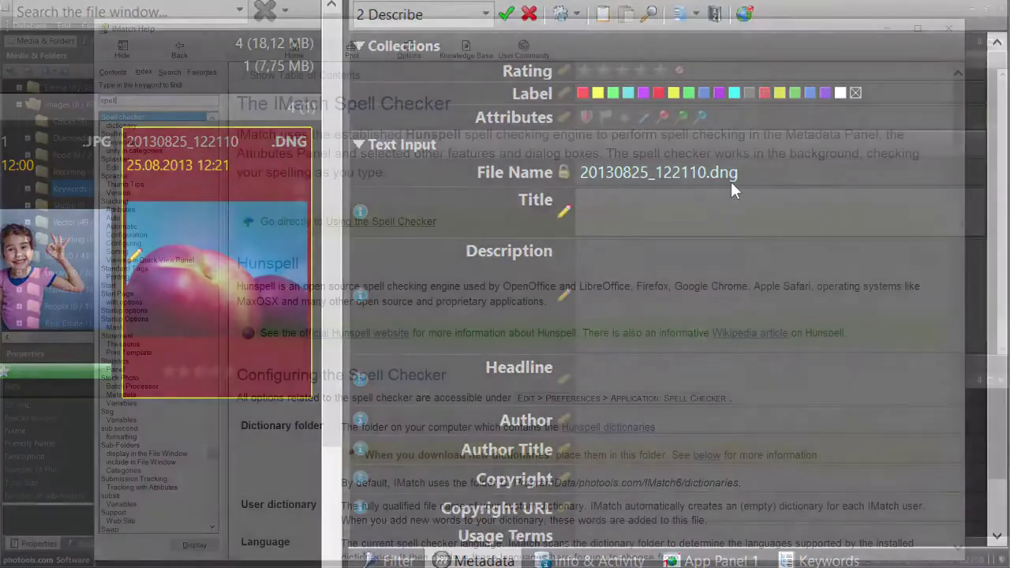